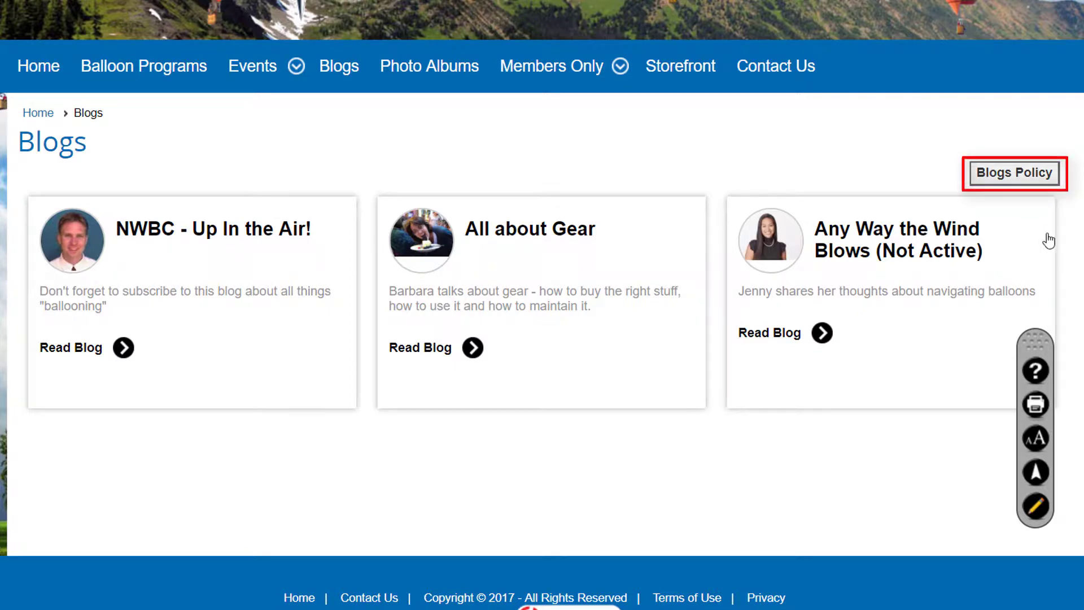
Step: Read the blogs policy, then open NWBC - Up In the Air! at its Summer Update post
{"action": "left_click", "coordinate": [1006, 175]}
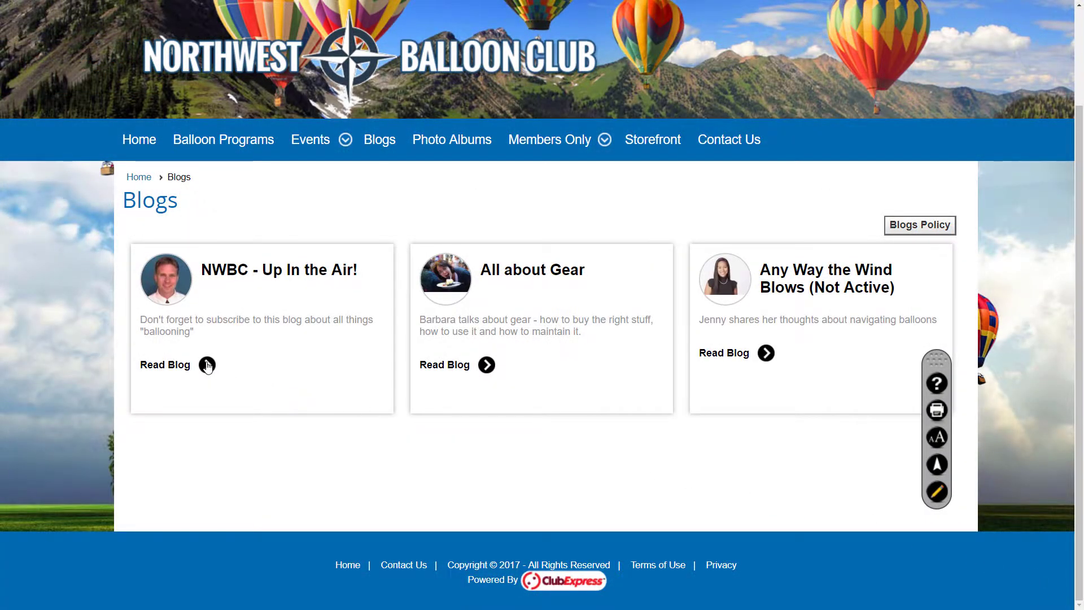
{"action": "left_click", "coordinate": [207, 365]}
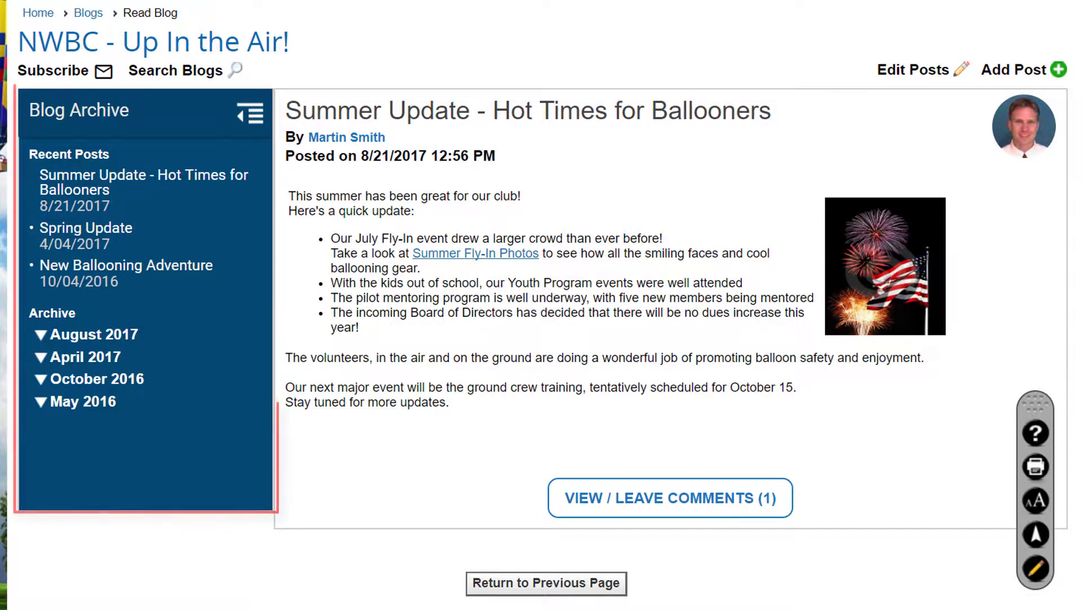
Step: Expand the April 2017 and October 2016 archives, open Spring Update, and toggle the archive sidebar
{"action": "left_click", "coordinate": [41, 357]}
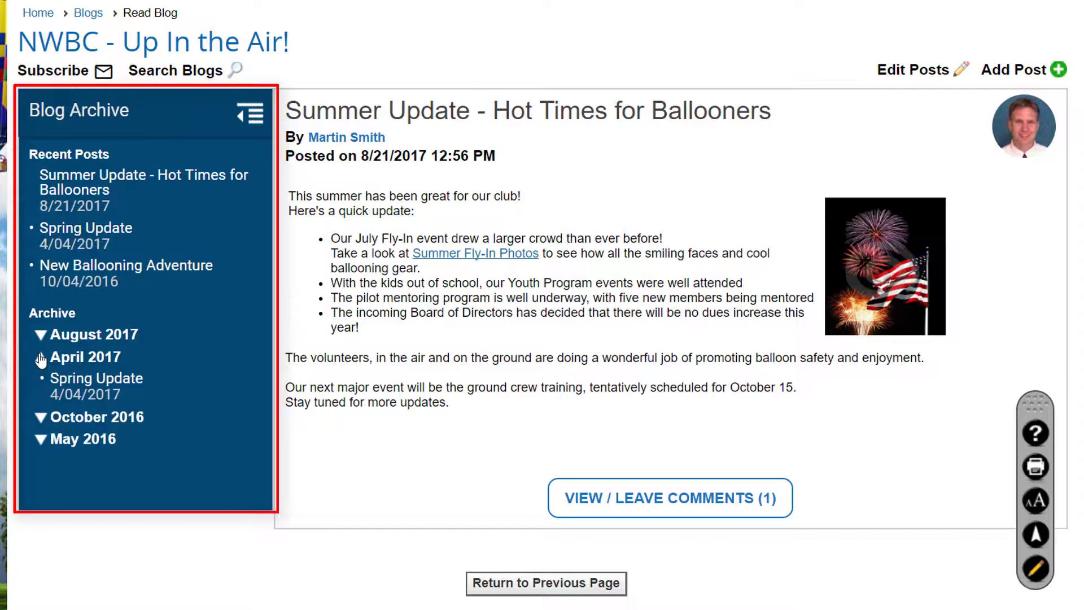
{"action": "left_click", "coordinate": [41, 416]}
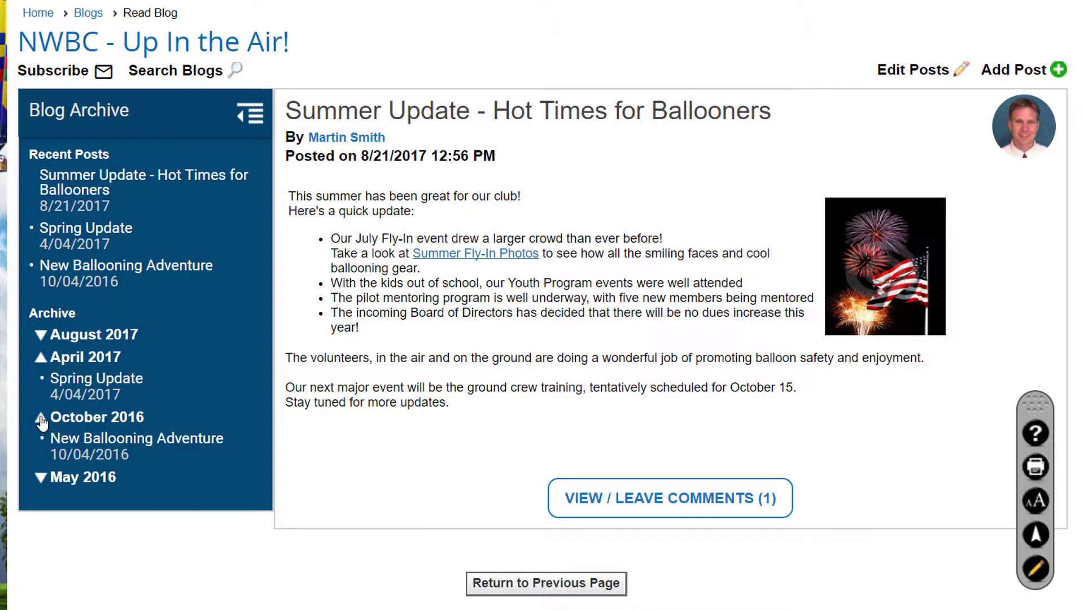
{"action": "left_click", "coordinate": [90, 385]}
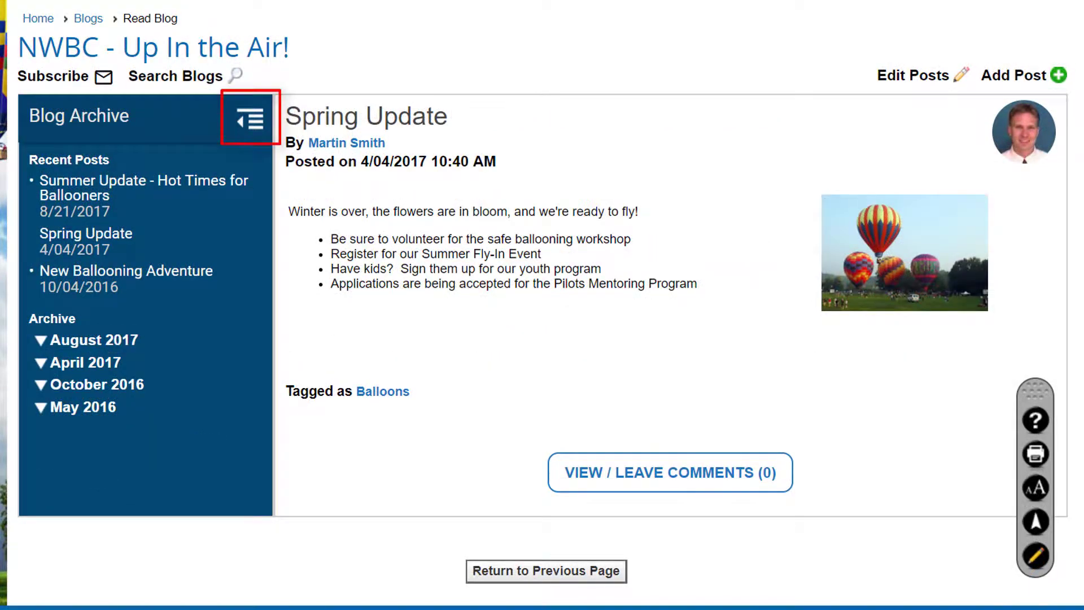
{"action": "left_click", "coordinate": [245, 121]}
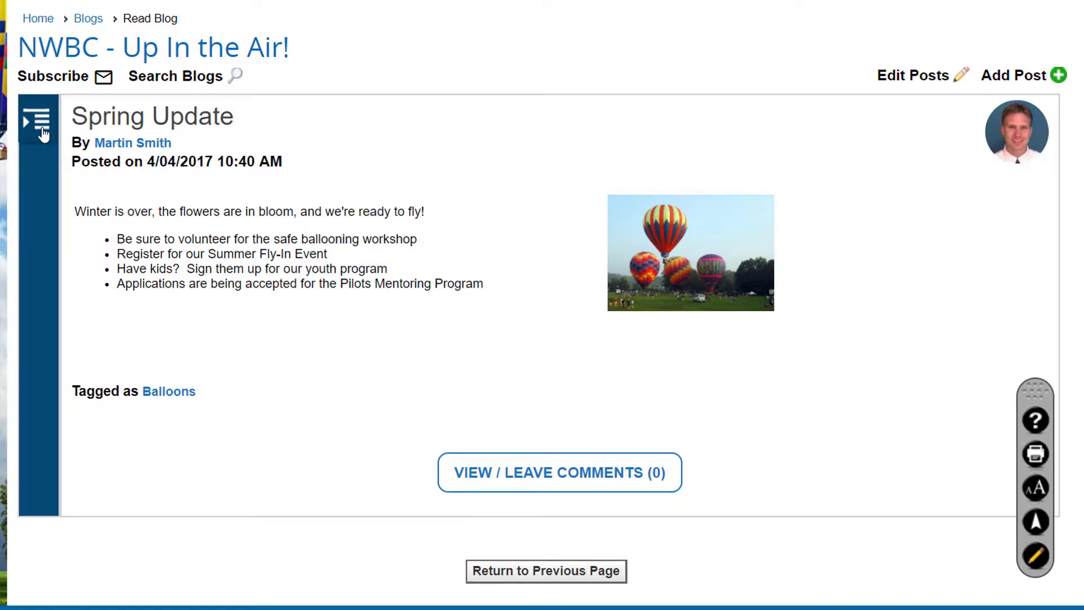
{"action": "left_click", "coordinate": [38, 121]}
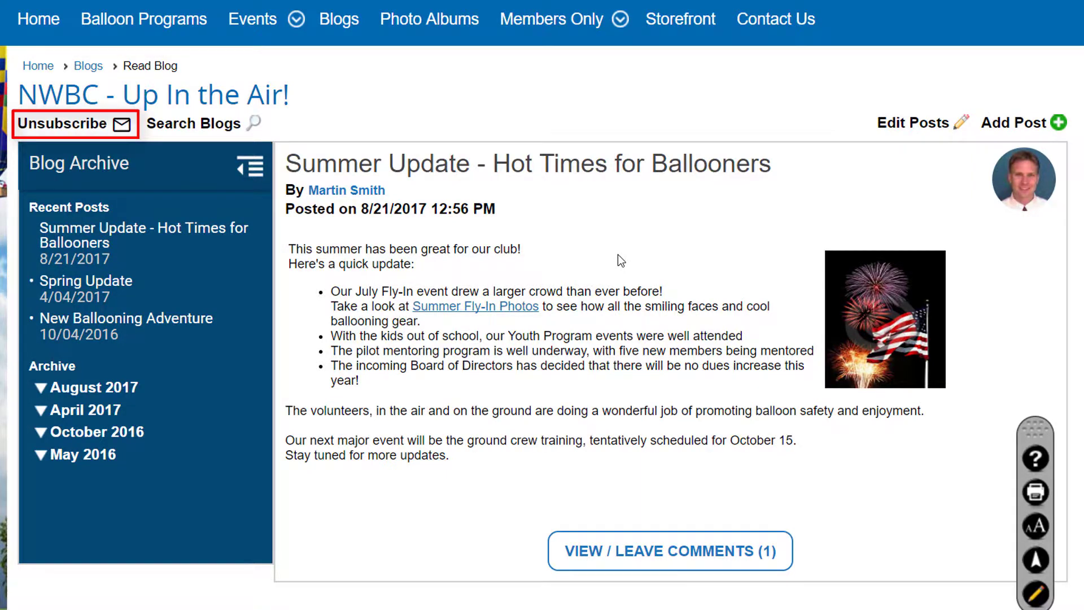
Step: Unsubscribe from the blog and bring up the Summer Update post's comments and comment form
{"action": "left_click", "coordinate": [67, 124]}
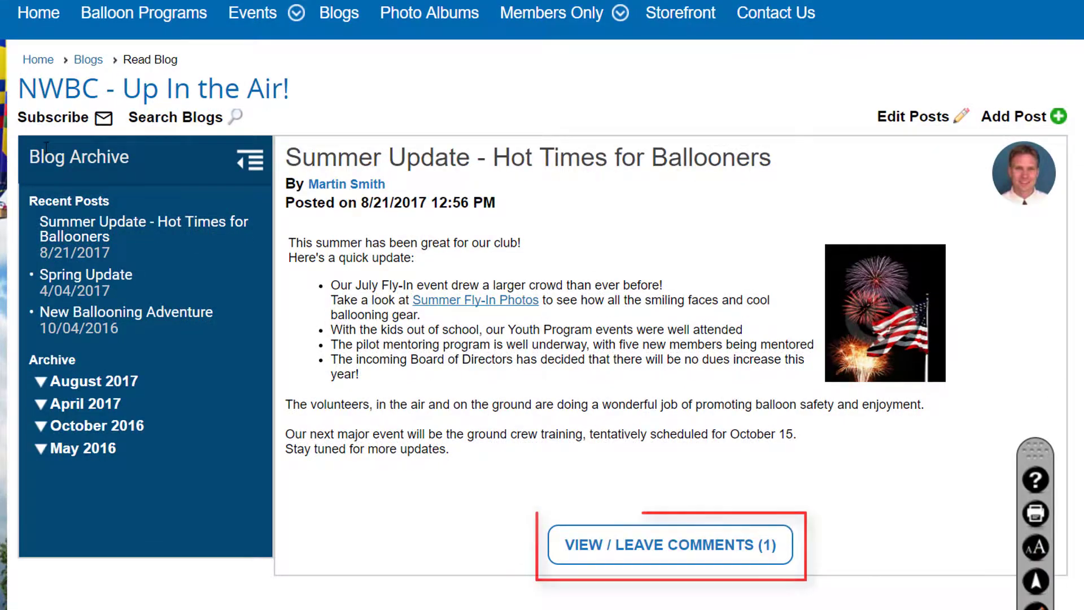
{"action": "left_click", "coordinate": [651, 549]}
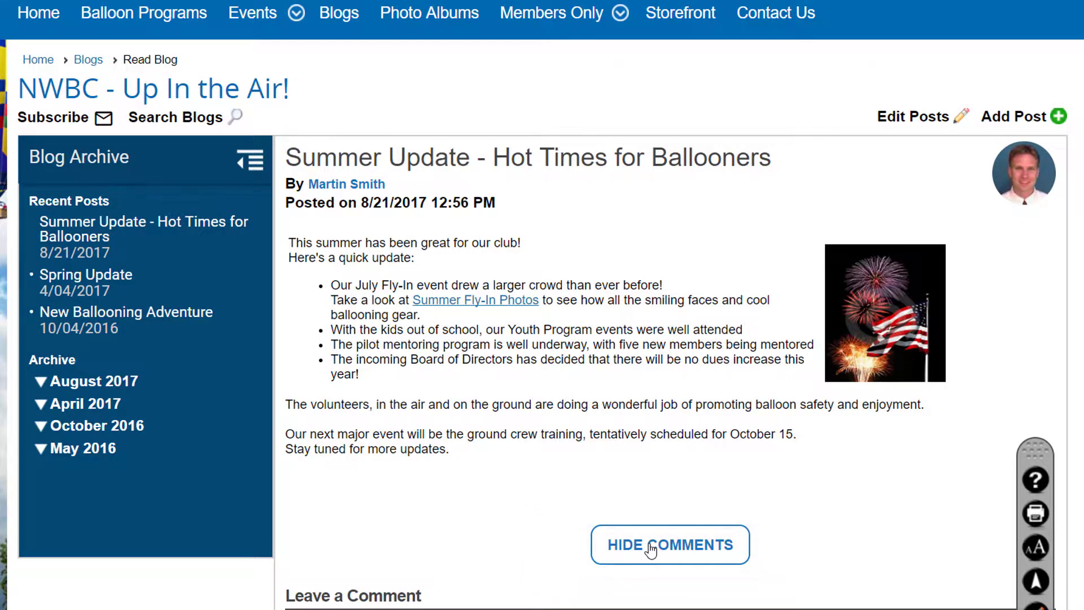
{"action": "scroll", "coordinate": [650, 549], "scroll_direction": "down", "scroll_amount": 4}
{"action": "scroll", "coordinate": [651, 549], "scroll_direction": "down", "scroll_amount": 3}
Step: Paste and save a new comment on Summer Update, then enter 'pilot' as blog search text
{"action": "type", "text": "Barbara,We are glad you were able to make it... your presentation was very informative."}
{"action": "key", "text": "Return"}
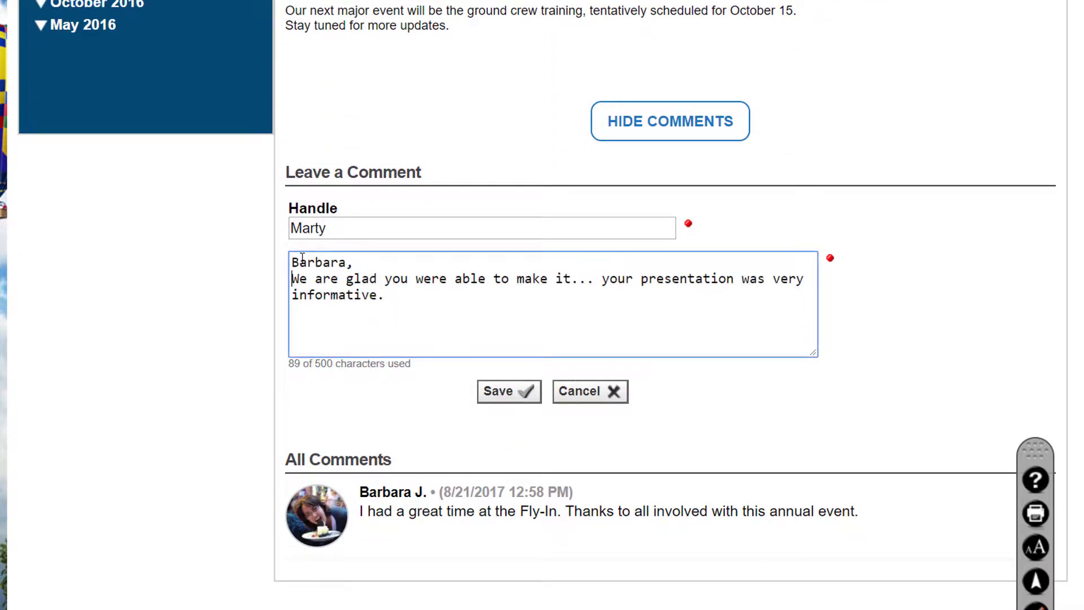
{"action": "left_click", "coordinate": [530, 401]}
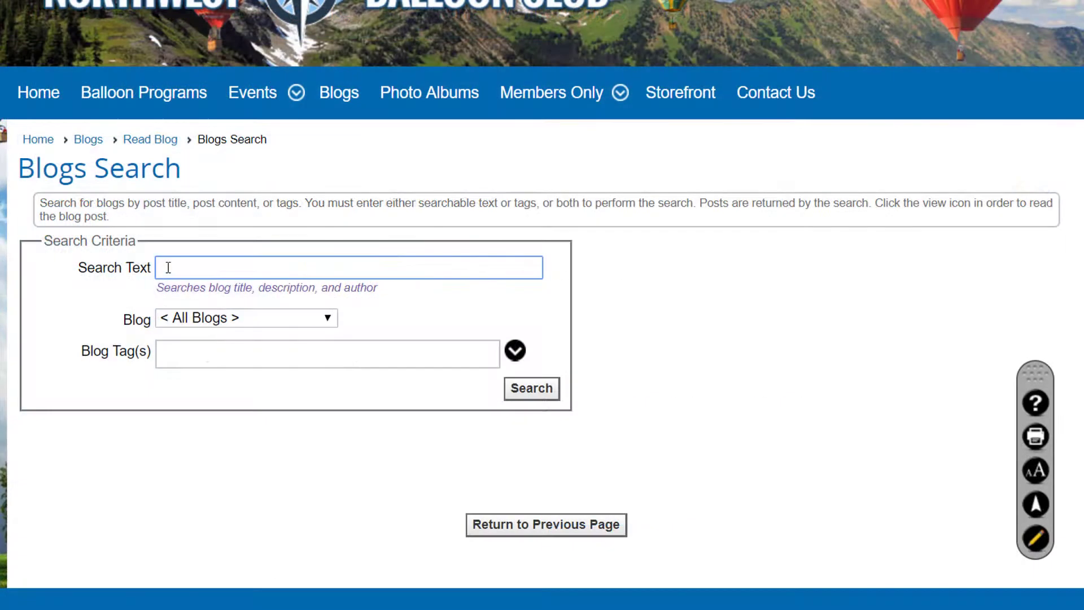
{"action": "type", "text": "pilot"}
Step: Search All Blogs for 'pilot' and scroll through the four matching posts
{"action": "left_click", "coordinate": [324, 323]}
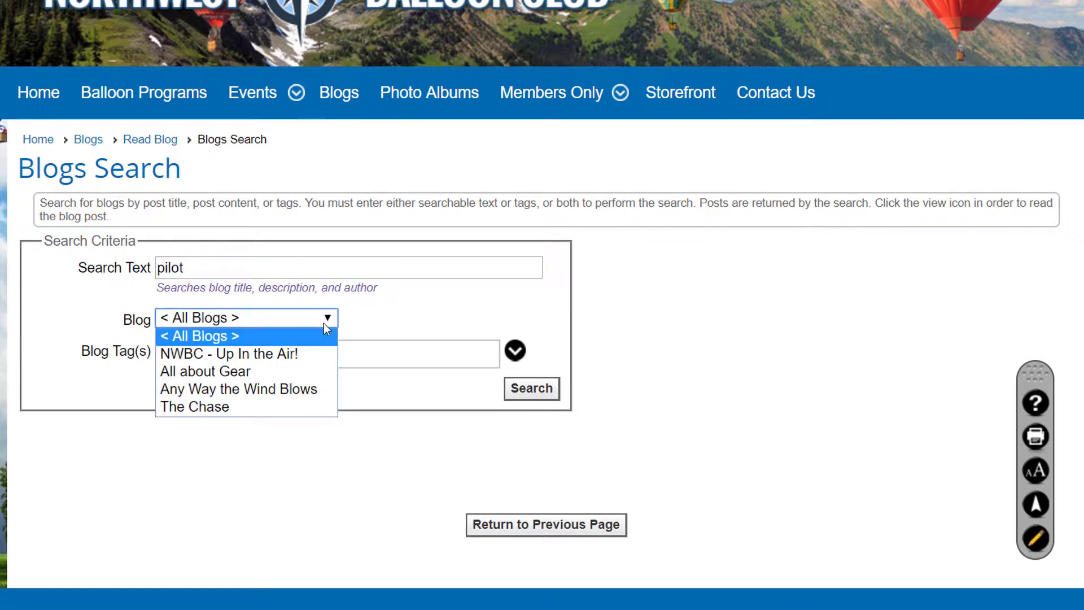
{"action": "left_click", "coordinate": [327, 322]}
{"action": "left_click", "coordinate": [300, 353]}
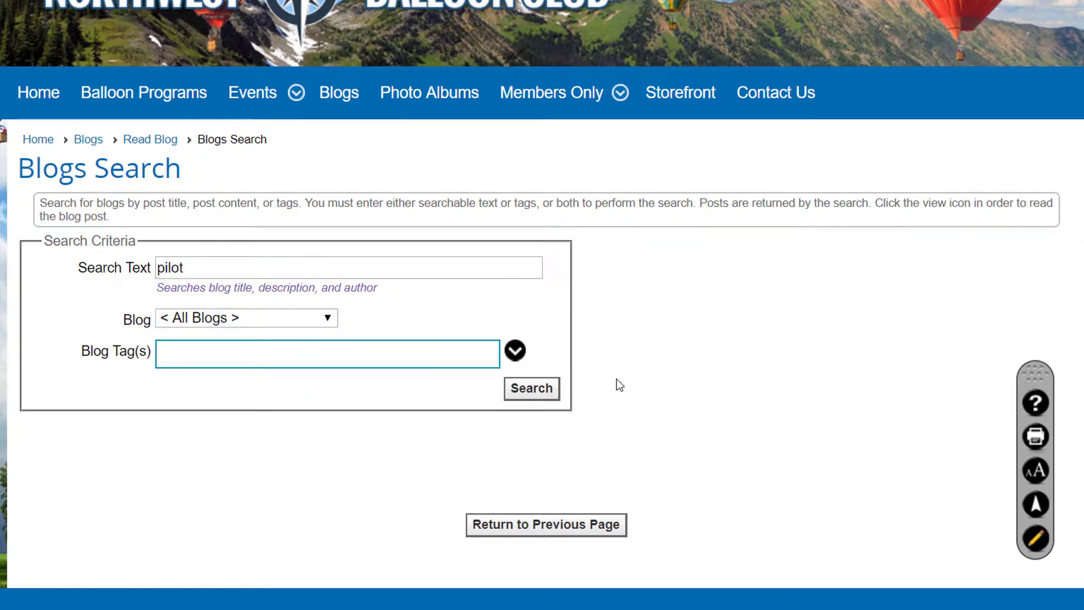
{"action": "left_click", "coordinate": [524, 398]}
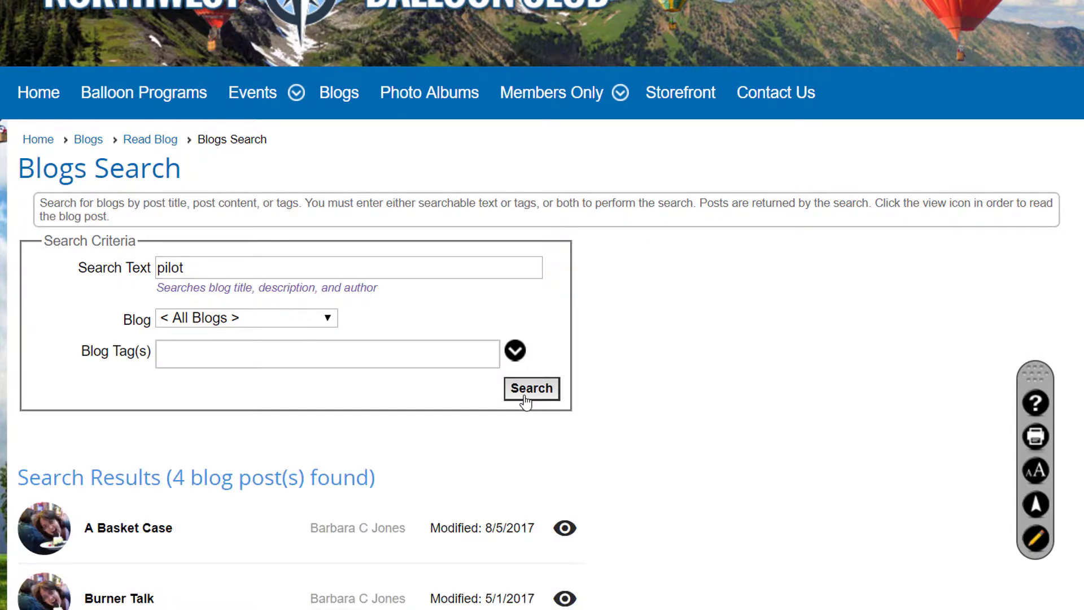
{"action": "scroll", "coordinate": [525, 402], "scroll_direction": "down", "scroll_amount": 5}
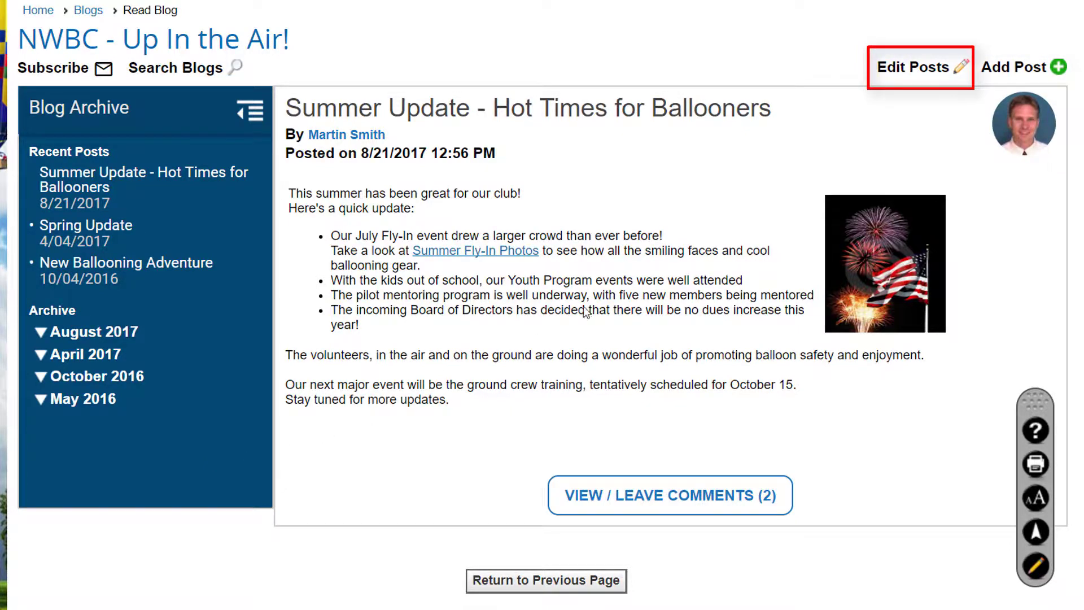
Step: Open the Up In the Air! Post Manager and show its three subscribers
{"action": "left_click", "coordinate": [901, 68]}
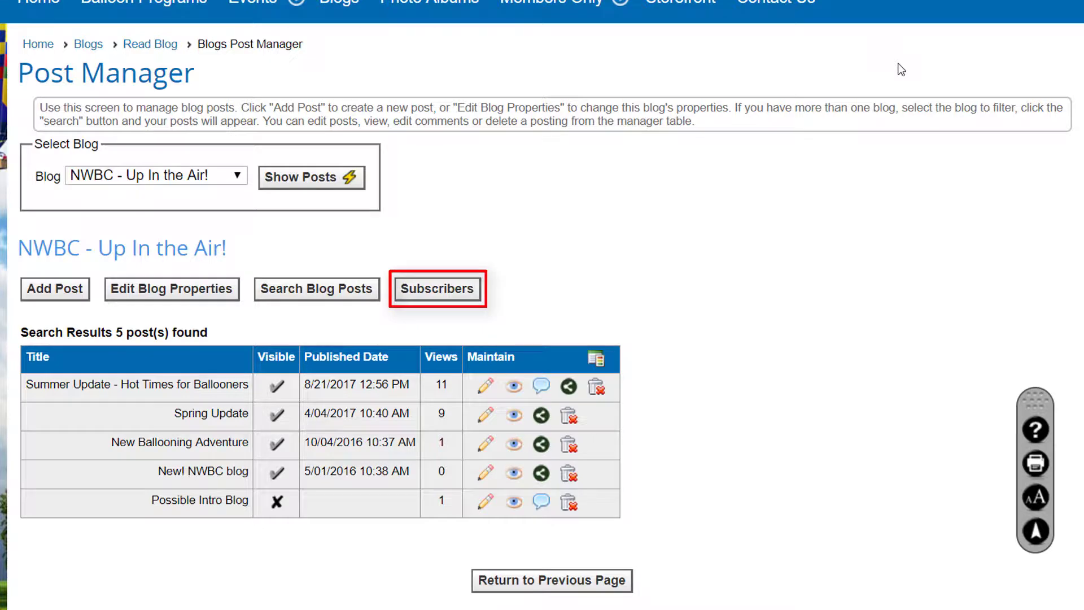
{"action": "left_click", "coordinate": [447, 294]}
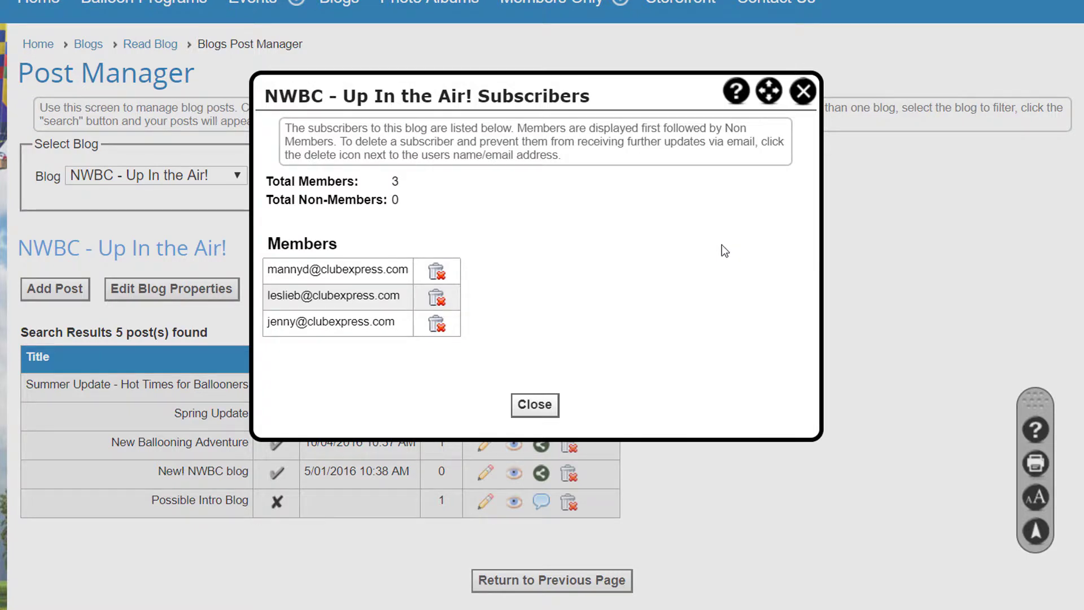
Step: Close the Subscribers dialog, returning to the five posts in Post Manager
{"action": "left_click", "coordinate": [540, 414]}
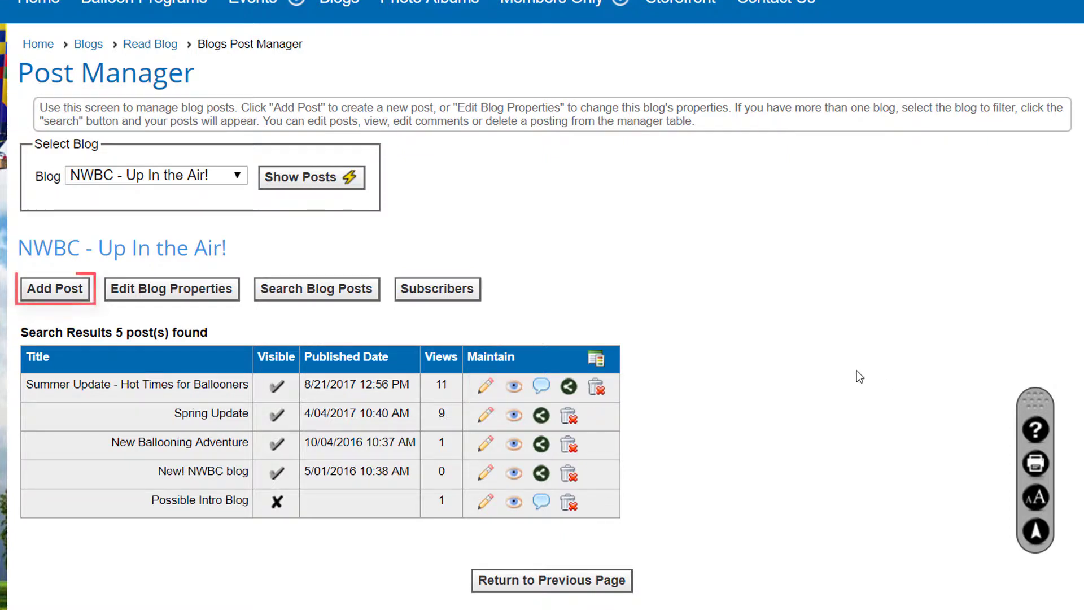
Step: Start a new post titled 'Balloon Festival' and tag it Balloons
{"action": "left_click", "coordinate": [54, 289]}
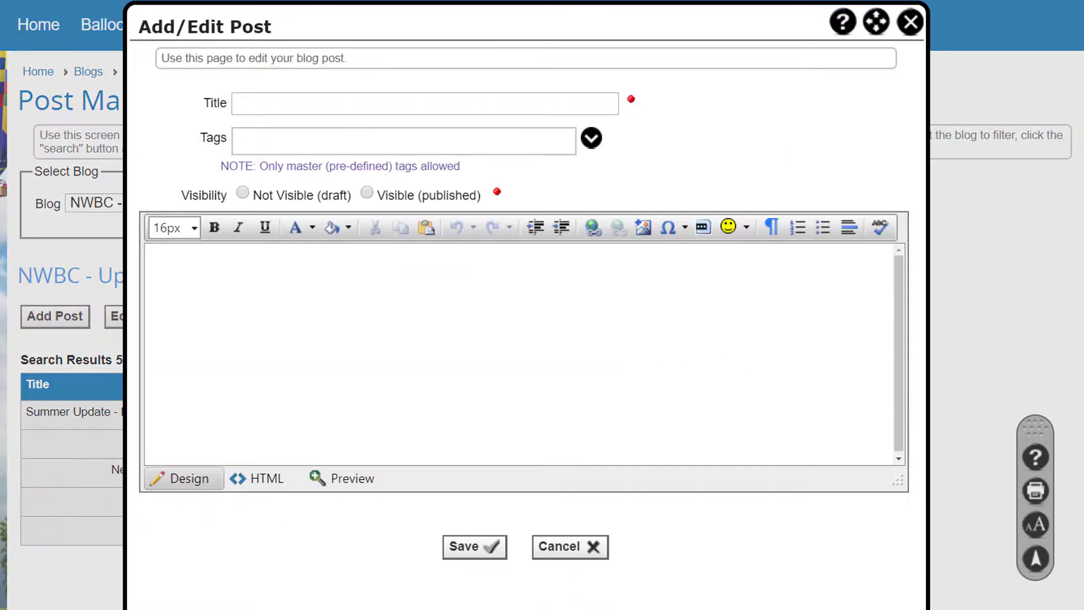
{"action": "type", "text": "Balloon Festival"}
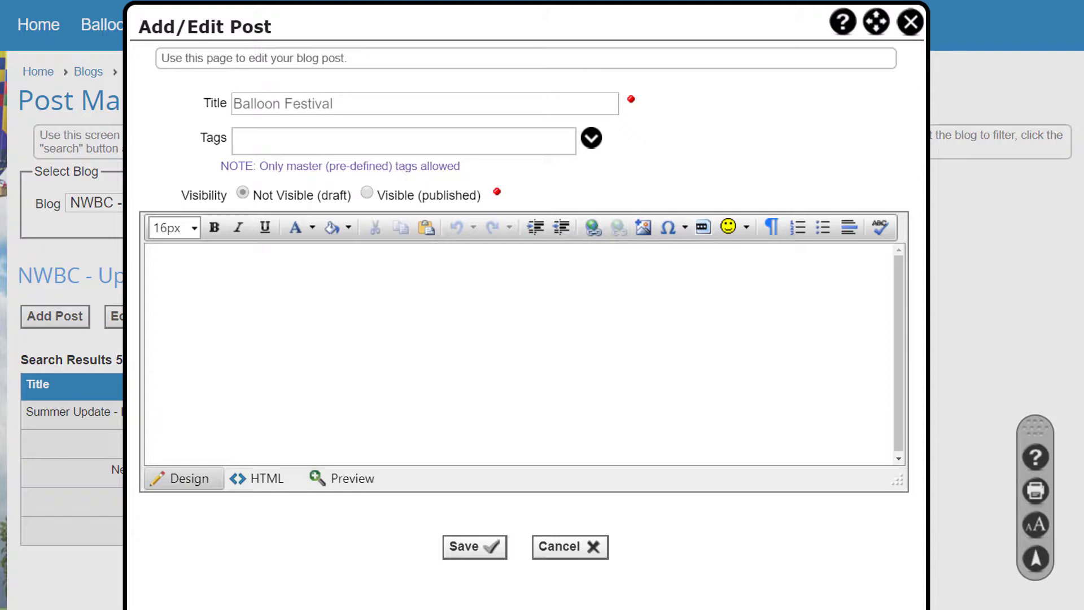
{"action": "left_click", "coordinate": [242, 141]}
{"action": "type", "text": "balloo"}
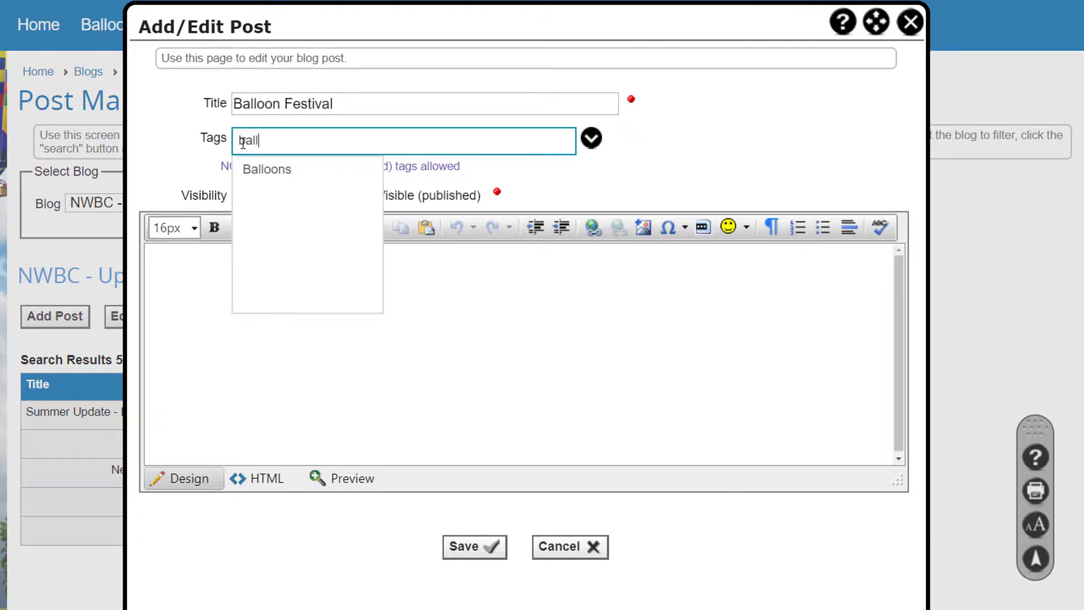
{"action": "left_click", "coordinate": [261, 173]}
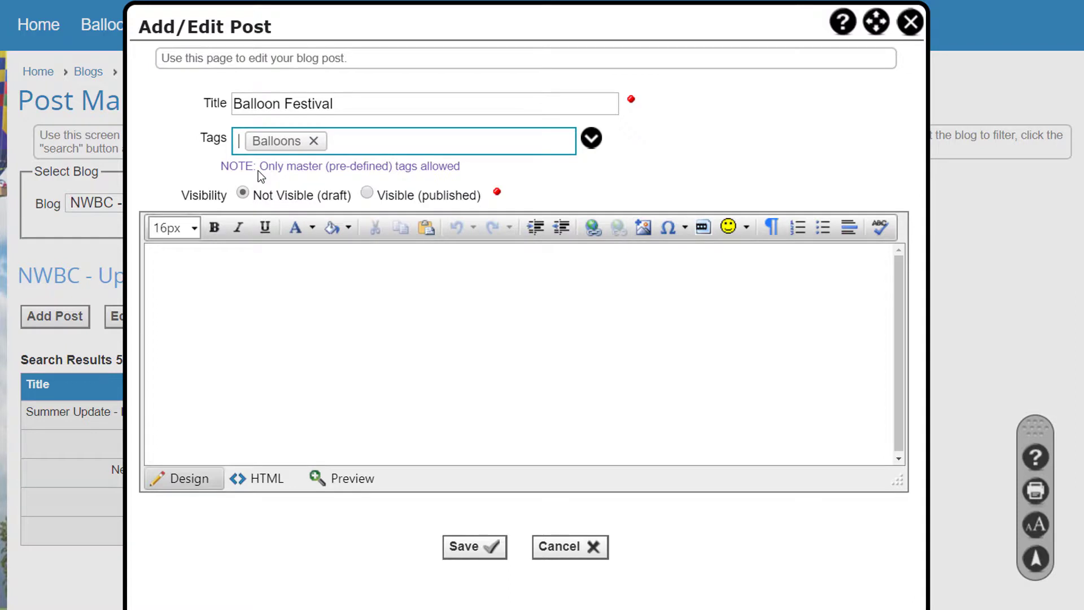
Step: Make the post Visible (published) with an 8:00 AM publish time and save it
{"action": "left_click", "coordinate": [367, 193]}
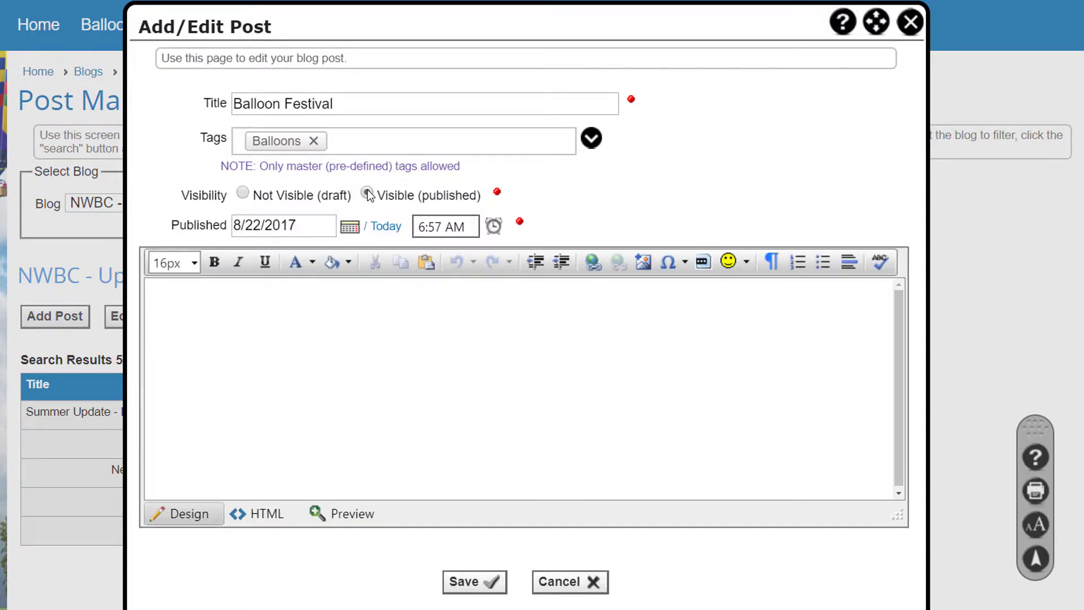
{"action": "left_click", "coordinate": [446, 225]}
{"action": "left_click", "coordinate": [494, 226]}
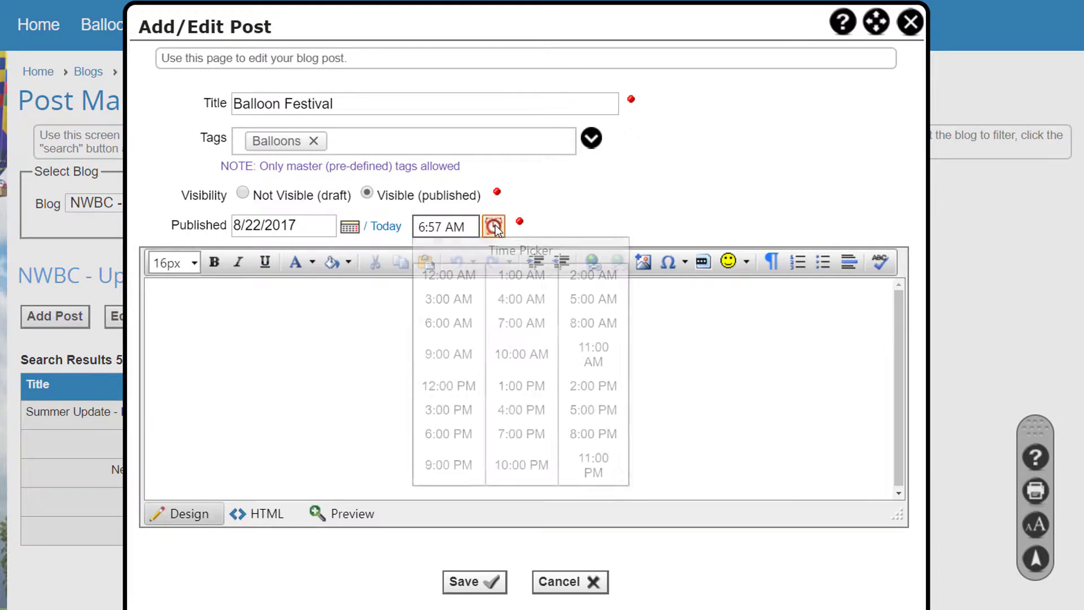
{"action": "left_click", "coordinate": [574, 320]}
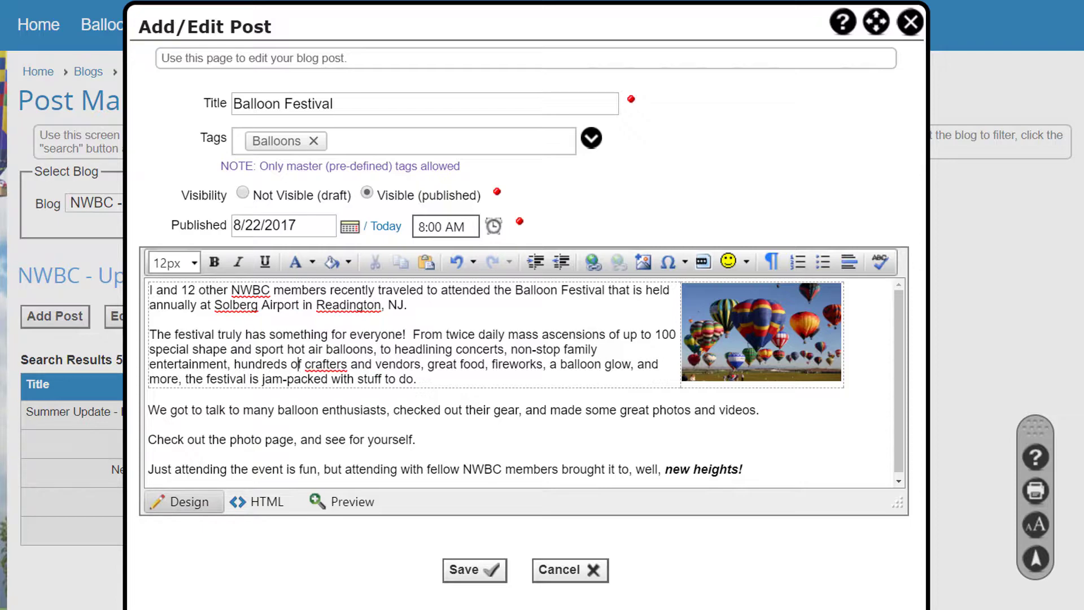
{"action": "left_click", "coordinate": [478, 569]}
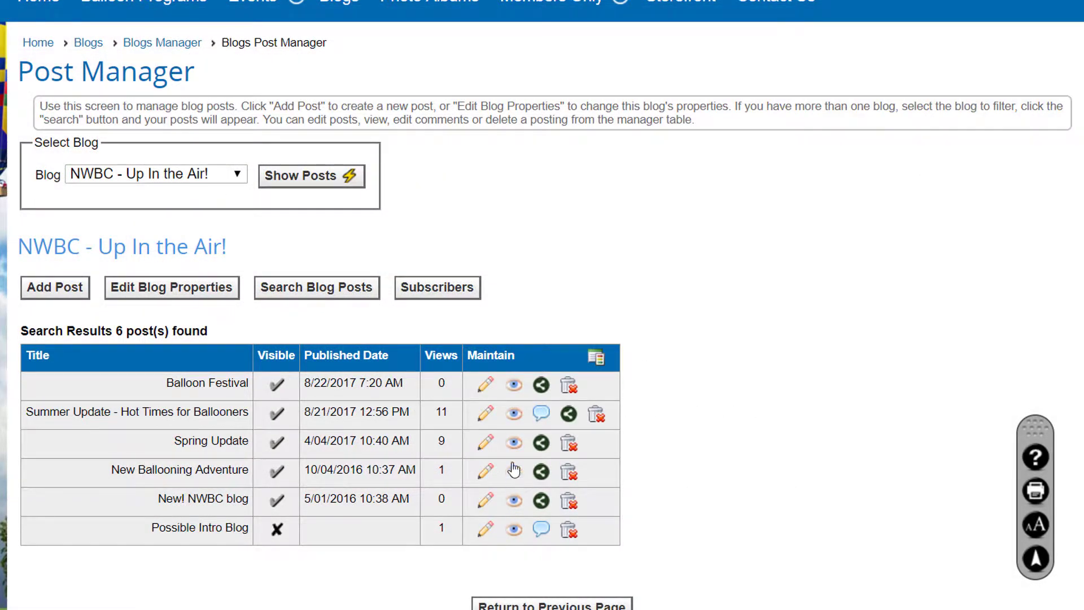
Step: Open sharing for the Balloon Festival post and authorize posting to Facebook
{"action": "left_click", "coordinate": [518, 389]}
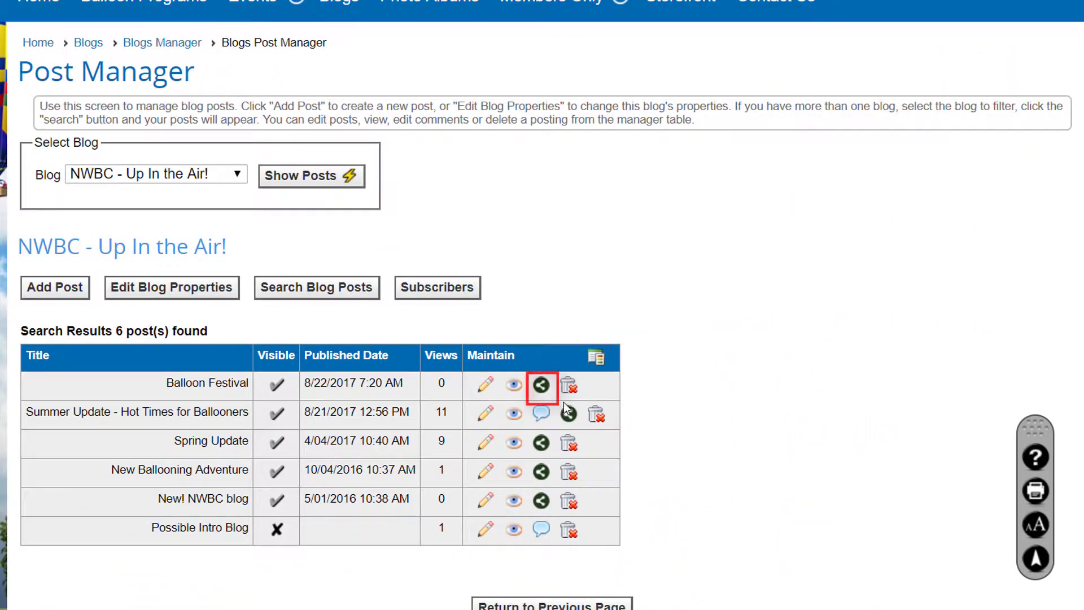
{"action": "left_click", "coordinate": [541, 386]}
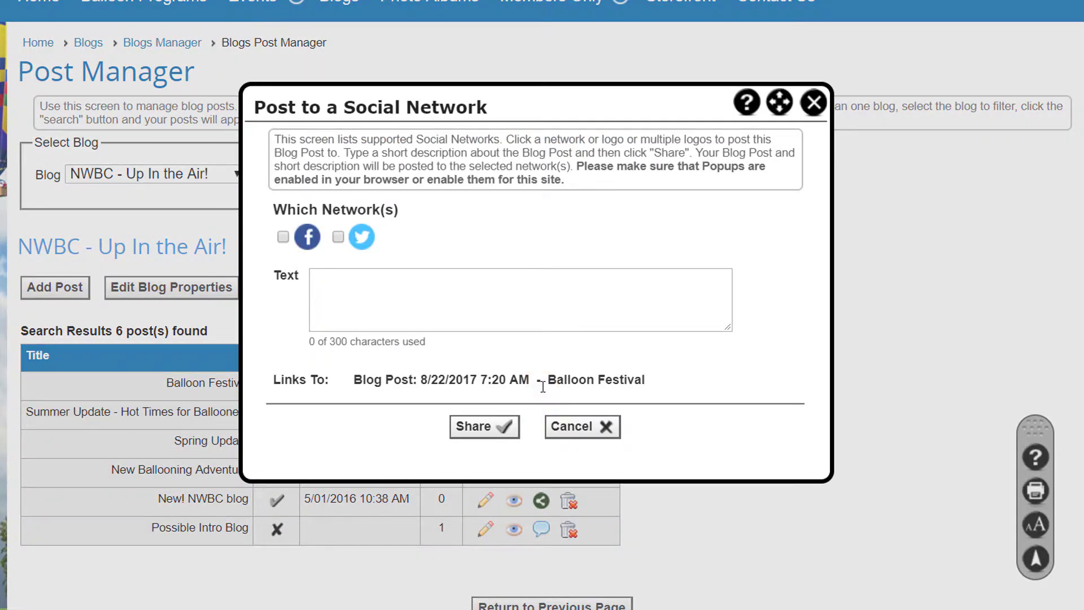
{"action": "left_click", "coordinate": [283, 238]}
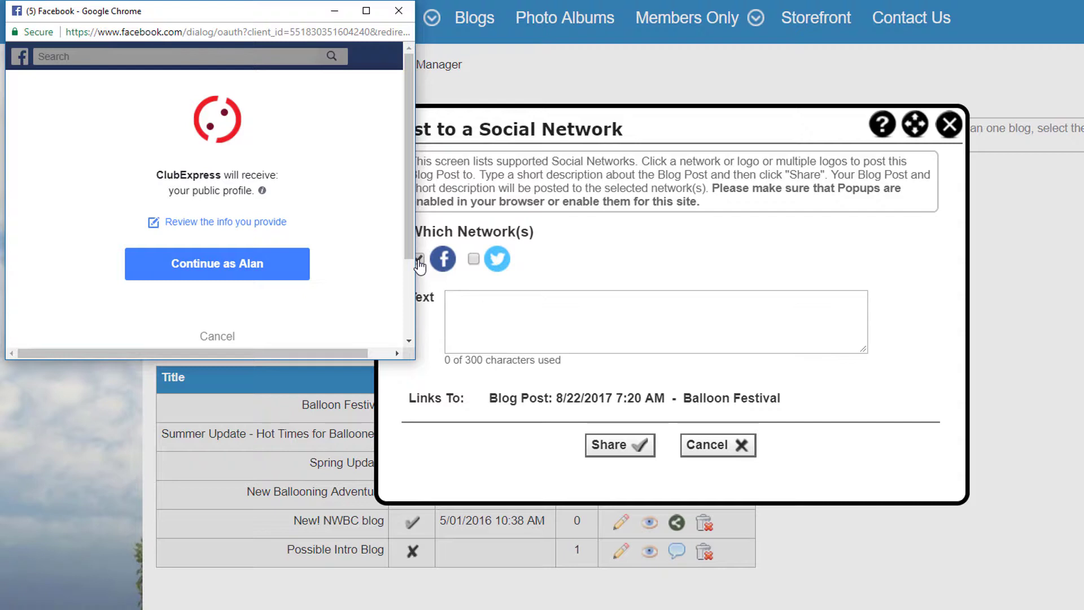
{"action": "left_click", "coordinate": [283, 269]}
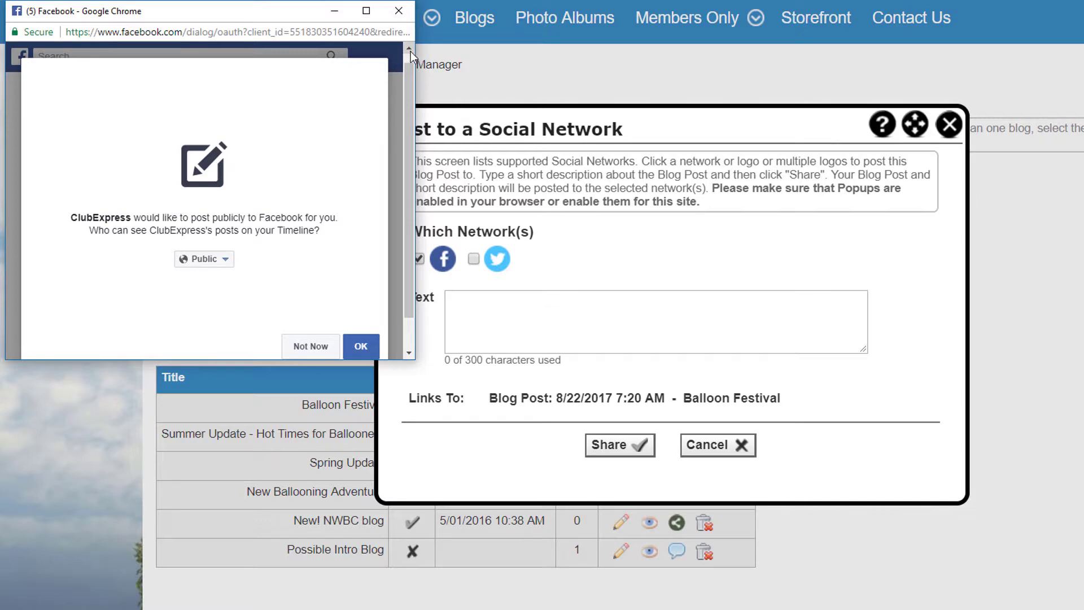
{"action": "left_click", "coordinate": [360, 346]}
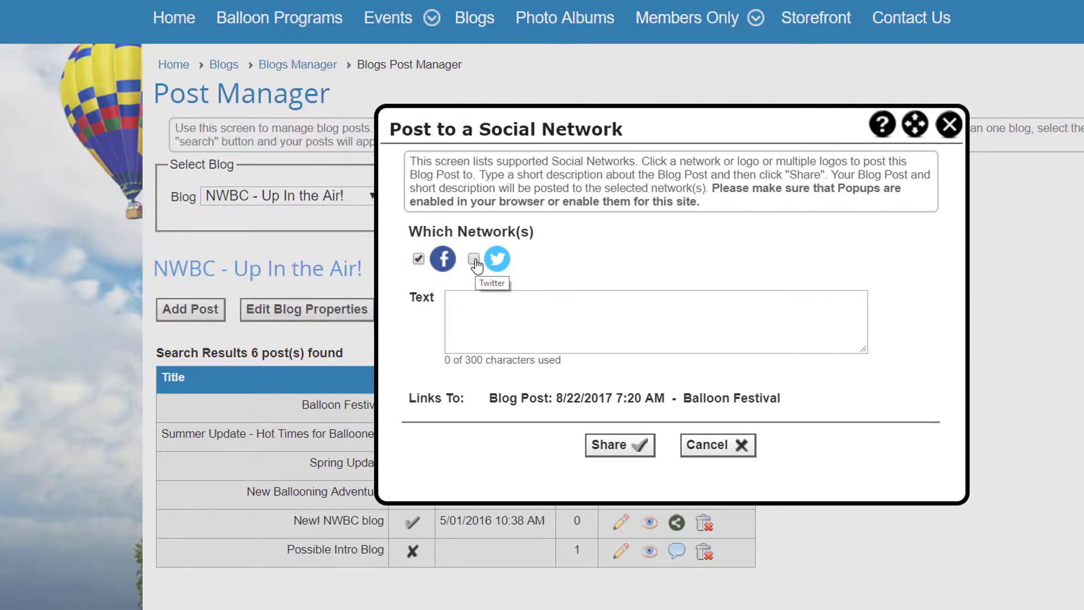
Step: Add Twitter and write 'Check out the photos of the NWBC group at the New Jersey Balloon Festival!'
{"action": "left_click", "coordinate": [473, 259]}
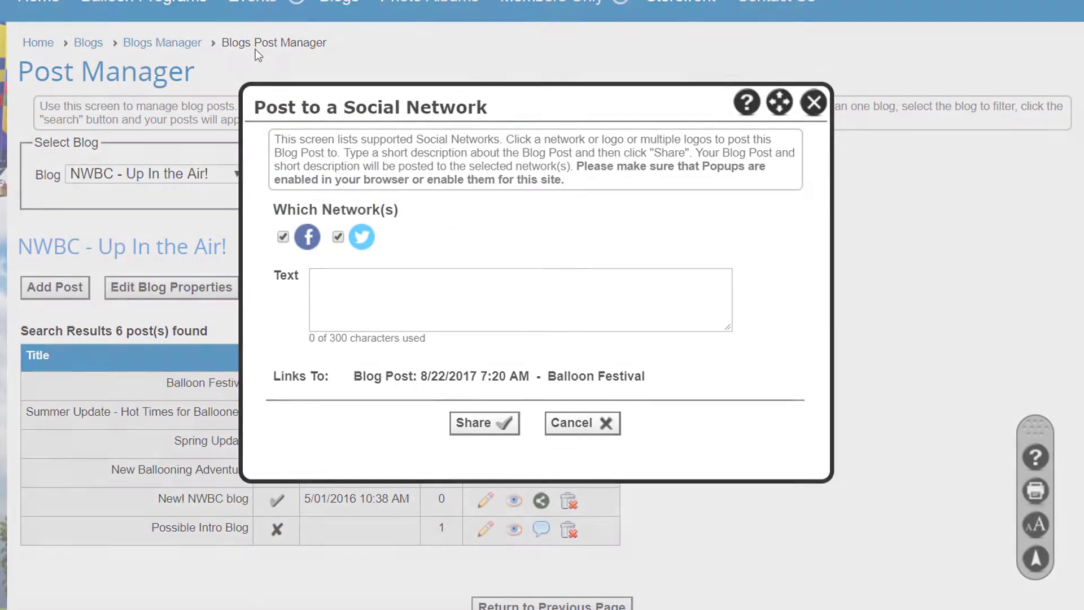
{"action": "left_click", "coordinate": [347, 276]}
{"action": "type", "text": "C"}
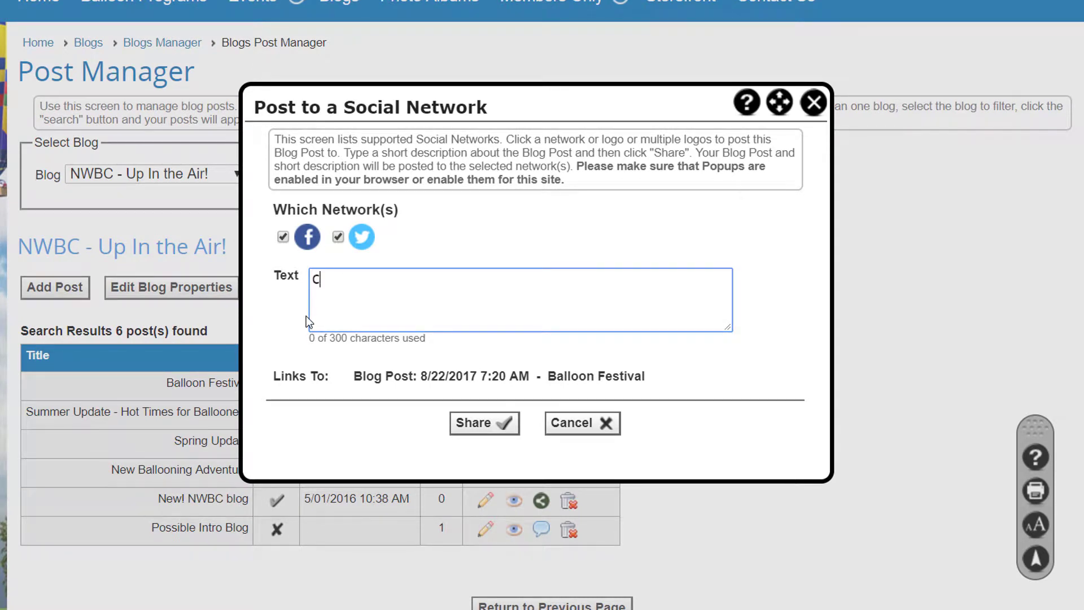
{"action": "type", "text": "heck out "}
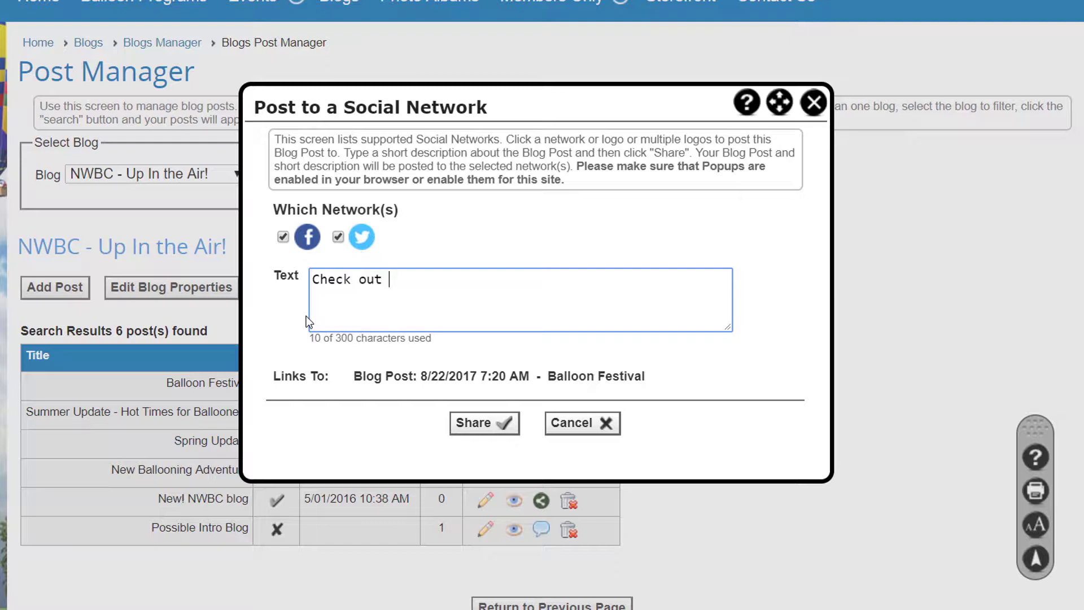
{"action": "type", "text": "the photos of th"}
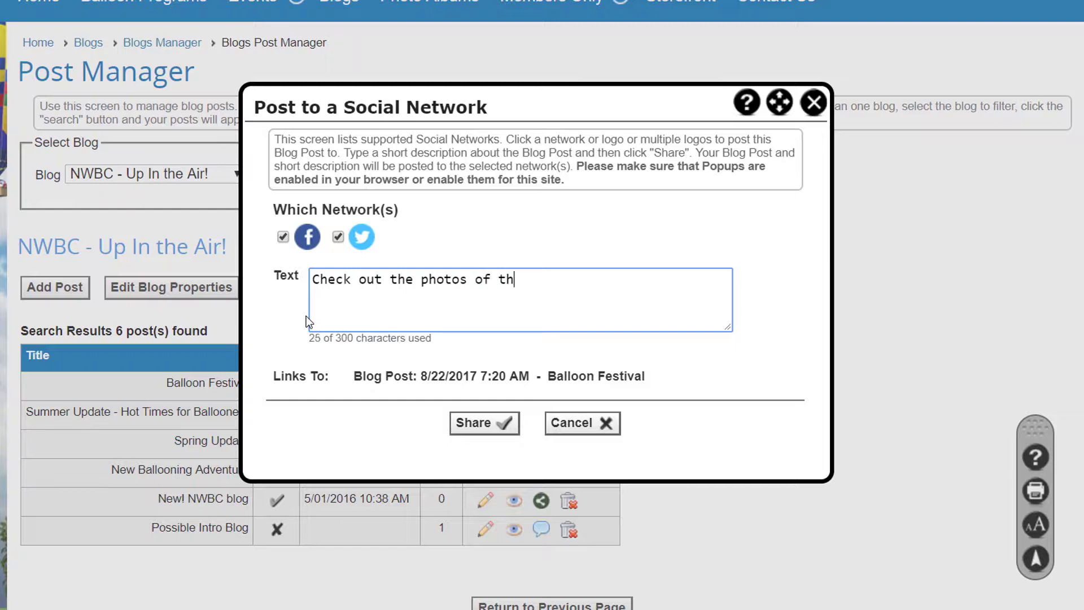
{"action": "type", "text": "e NWBC group at the New Jersey Balloon Festiv"}
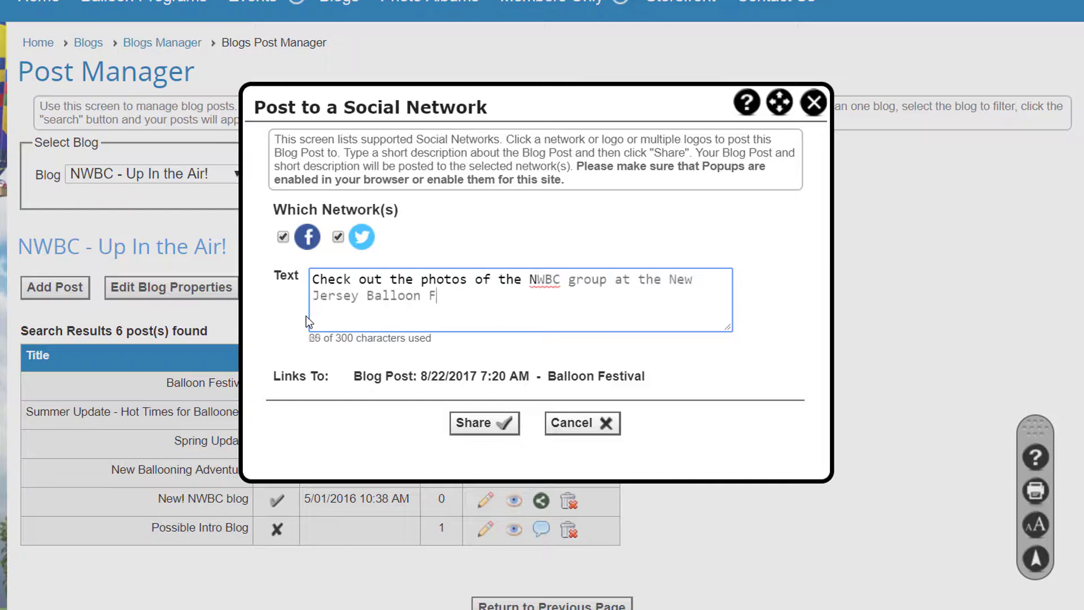
{"action": "type", "text": "al!"}
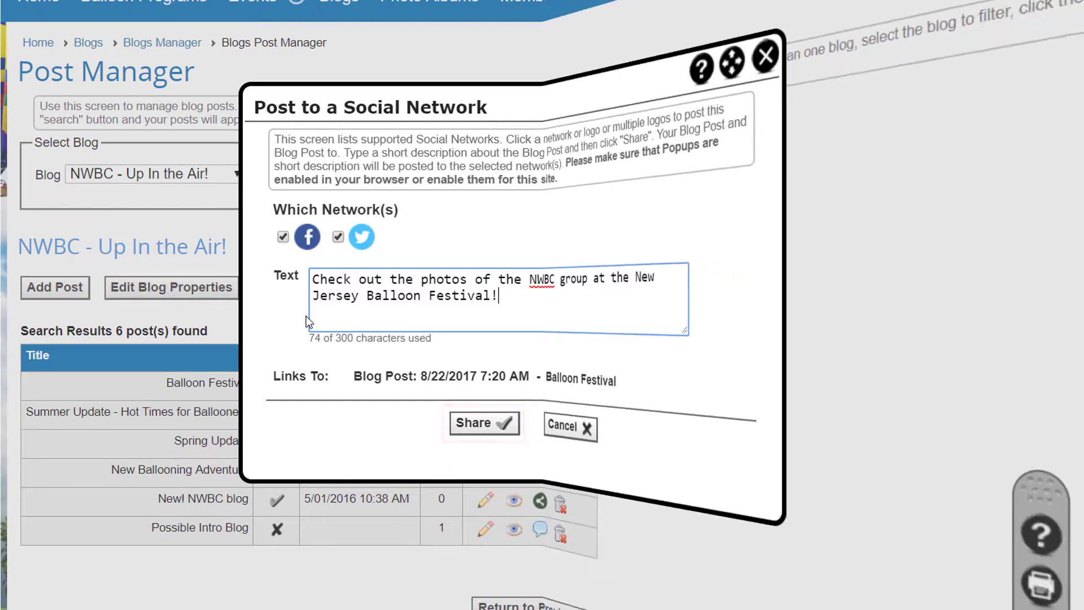
Step: Change 'FlyIn' to 'Fly-In' in the Summer Update comment, save, and return to the posts
{"action": "left_click", "coordinate": [541, 413]}
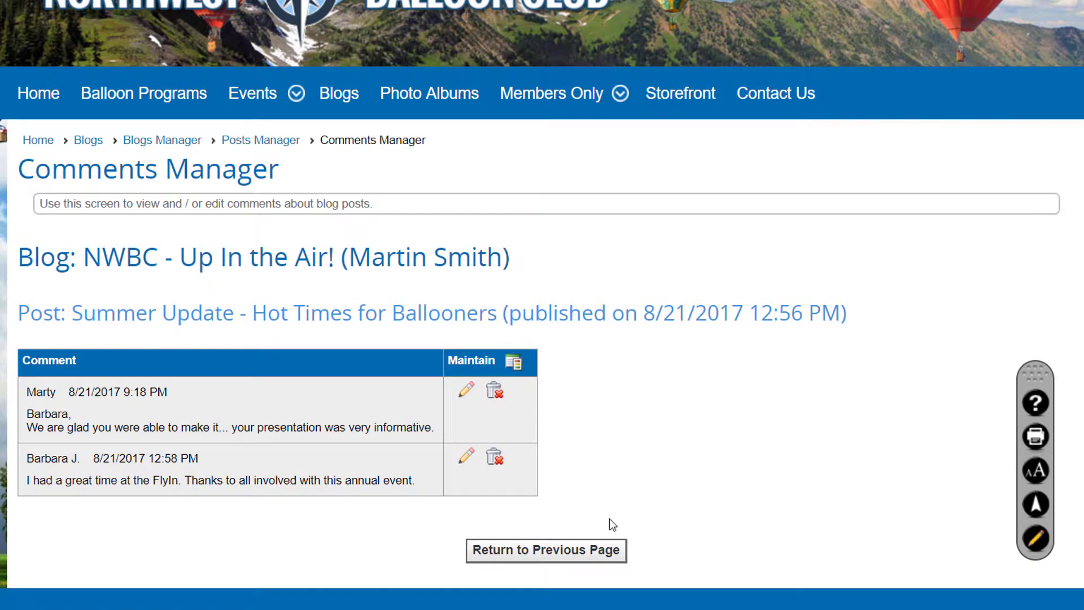
{"action": "left_click", "coordinate": [468, 457]}
{"action": "left_click", "coordinate": [531, 221]}
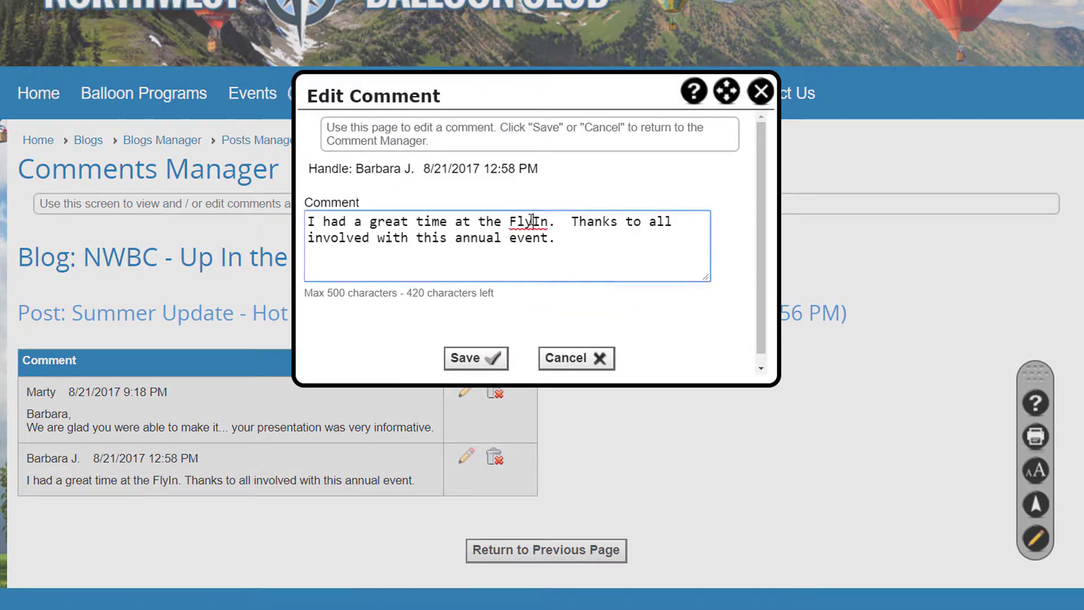
{"action": "type", "text": "-"}
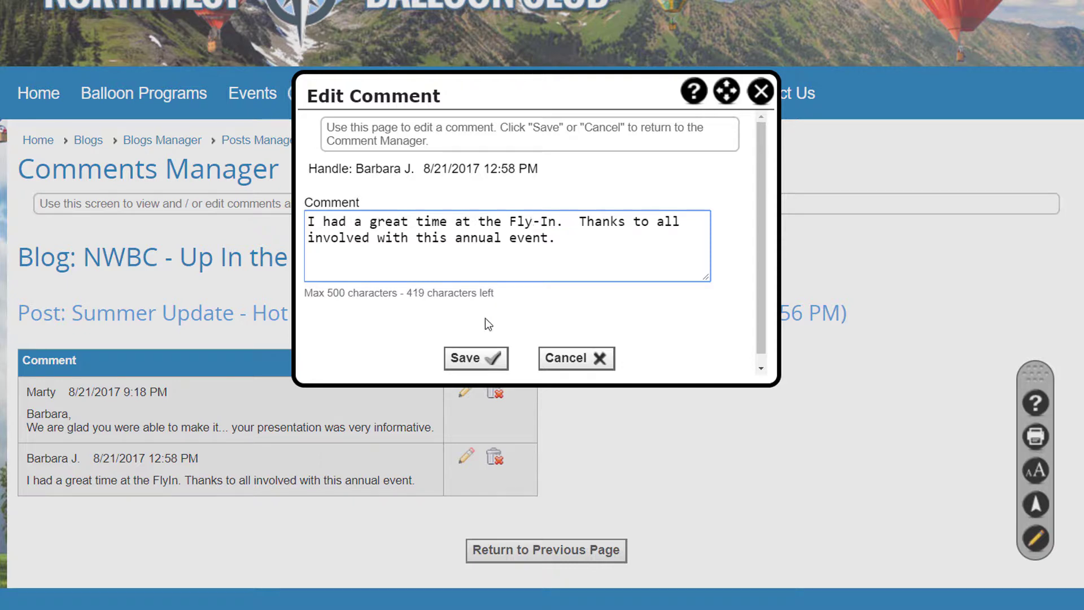
{"action": "left_click", "coordinate": [476, 358]}
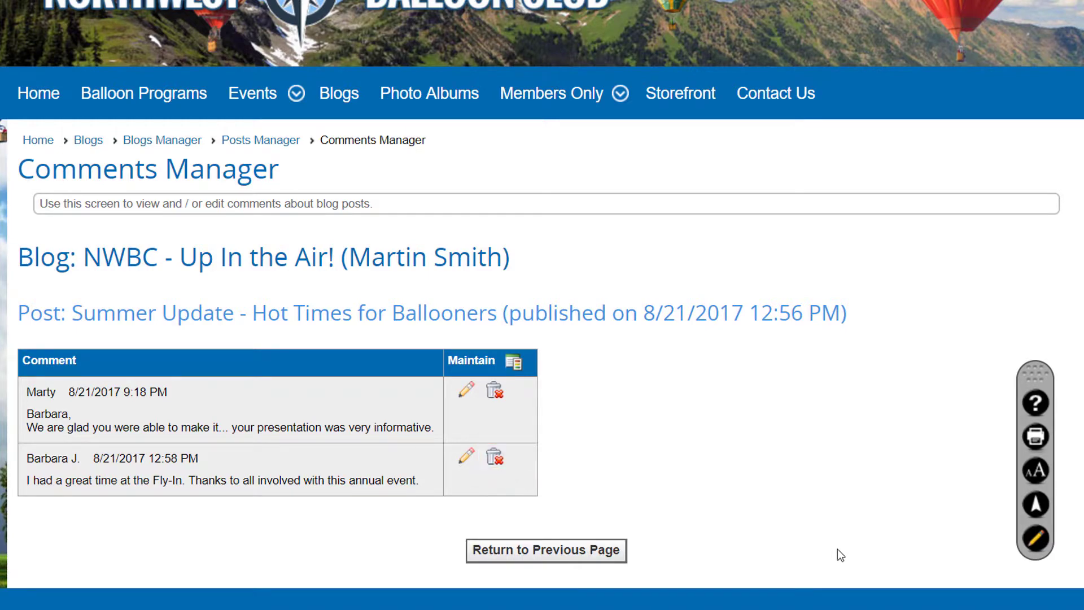
{"action": "left_click", "coordinate": [621, 550]}
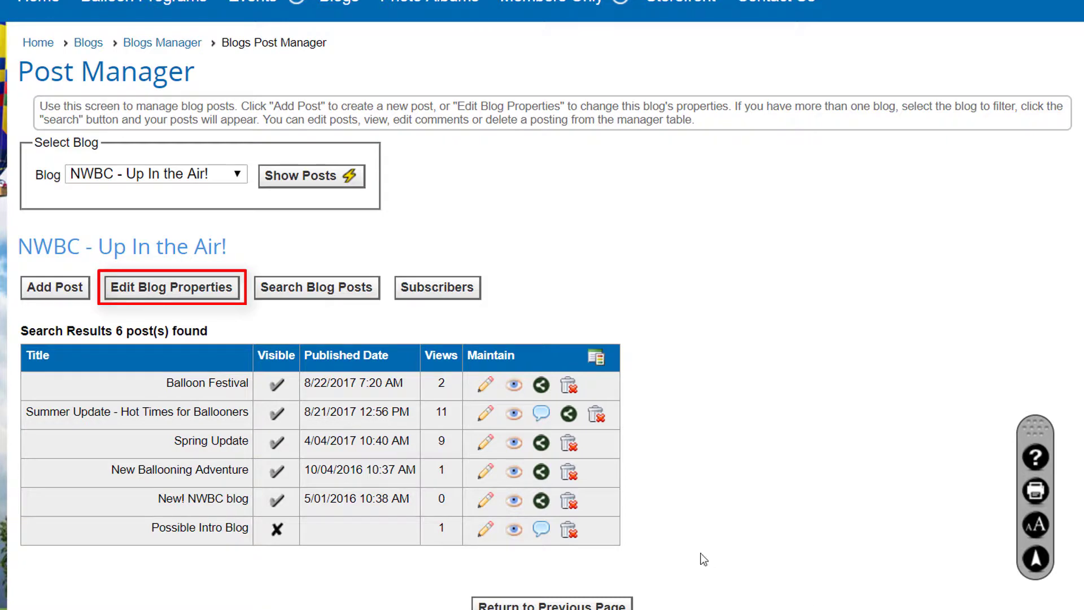
Step: In the blog properties, retype 'ballooning' as 'BALLOONING' in the description
{"action": "left_click", "coordinate": [180, 296]}
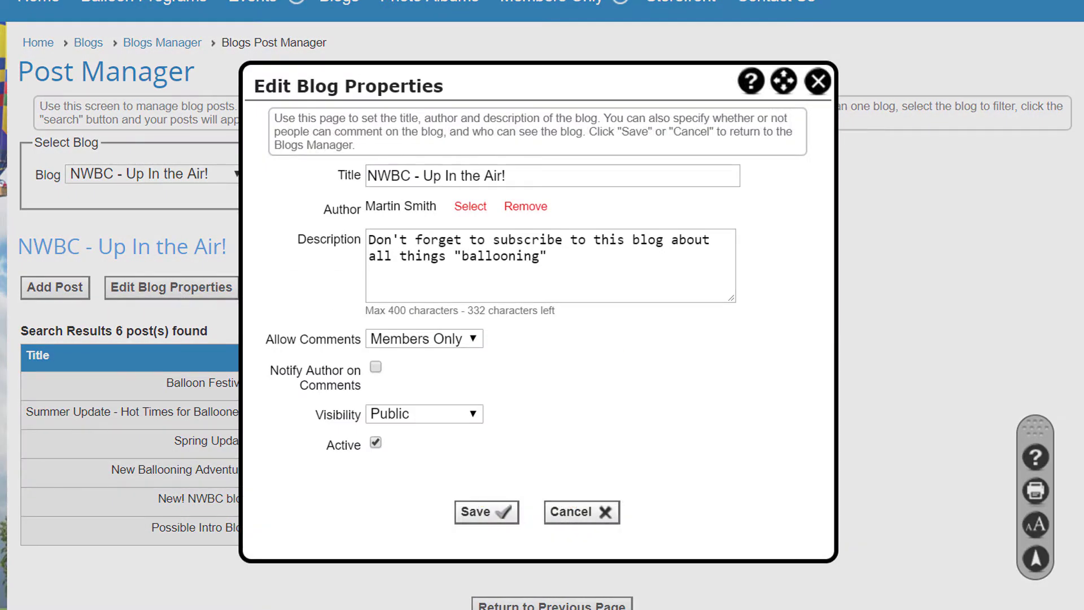
{"action": "double_click", "coordinate": [494, 255]}
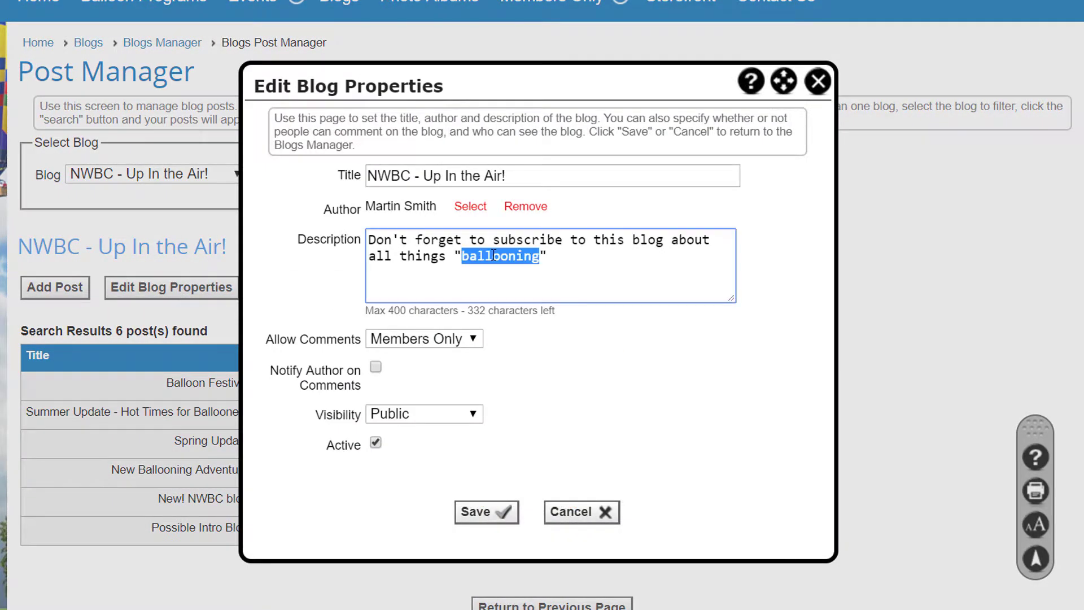
{"action": "type", "text": "BALLOONING"}
Step: Check the comment settings, leaving author notification off and blog visibility Public
{"action": "left_click", "coordinate": [476, 339]}
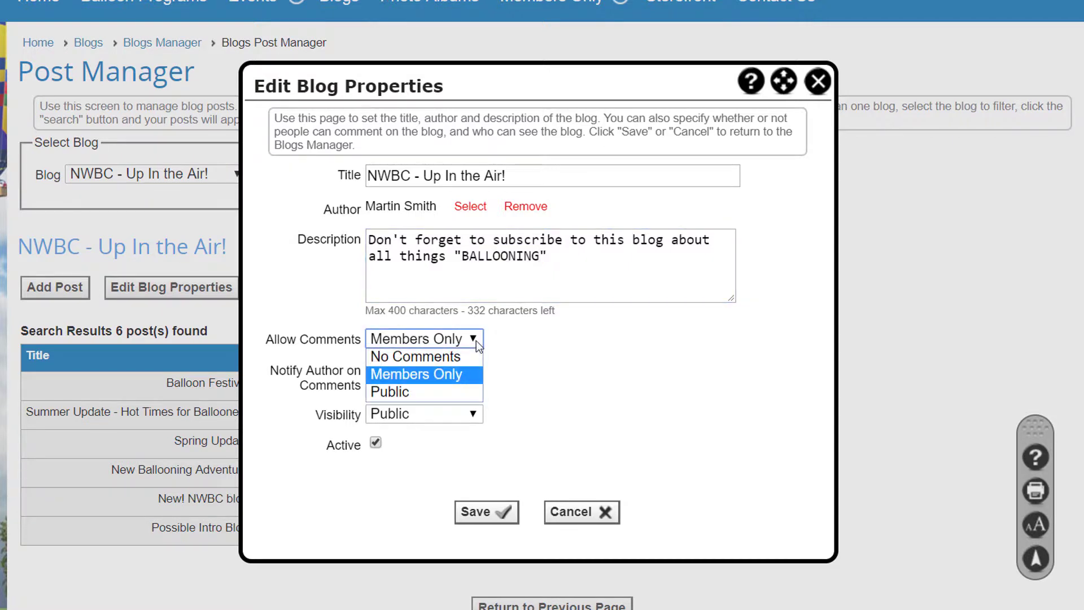
{"action": "left_click", "coordinate": [375, 367]}
{"action": "left_click", "coordinate": [375, 368]}
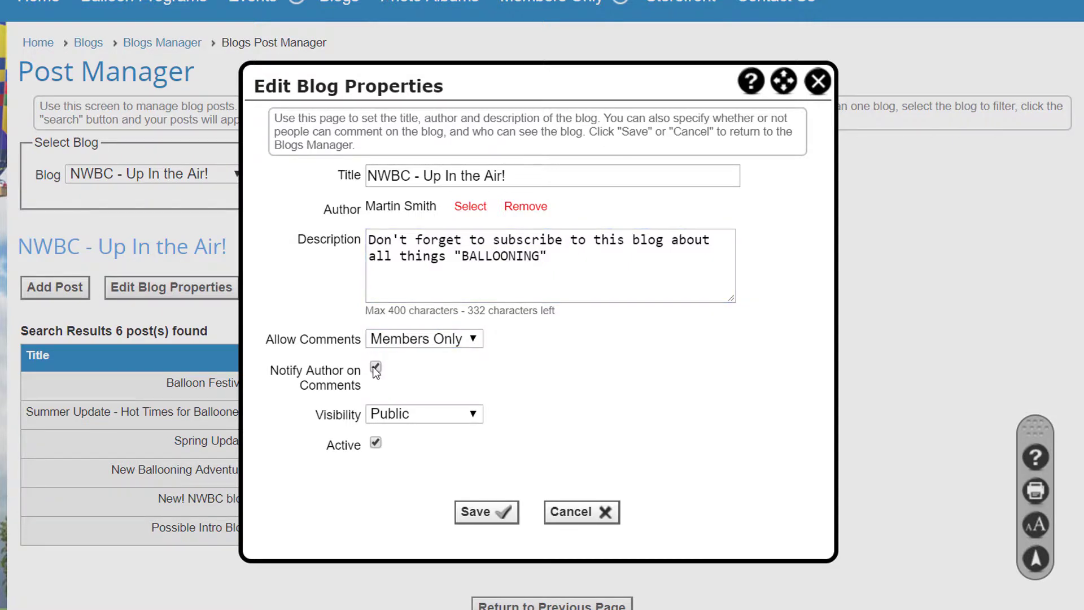
{"action": "left_click", "coordinate": [376, 369]}
{"action": "left_click", "coordinate": [472, 414]}
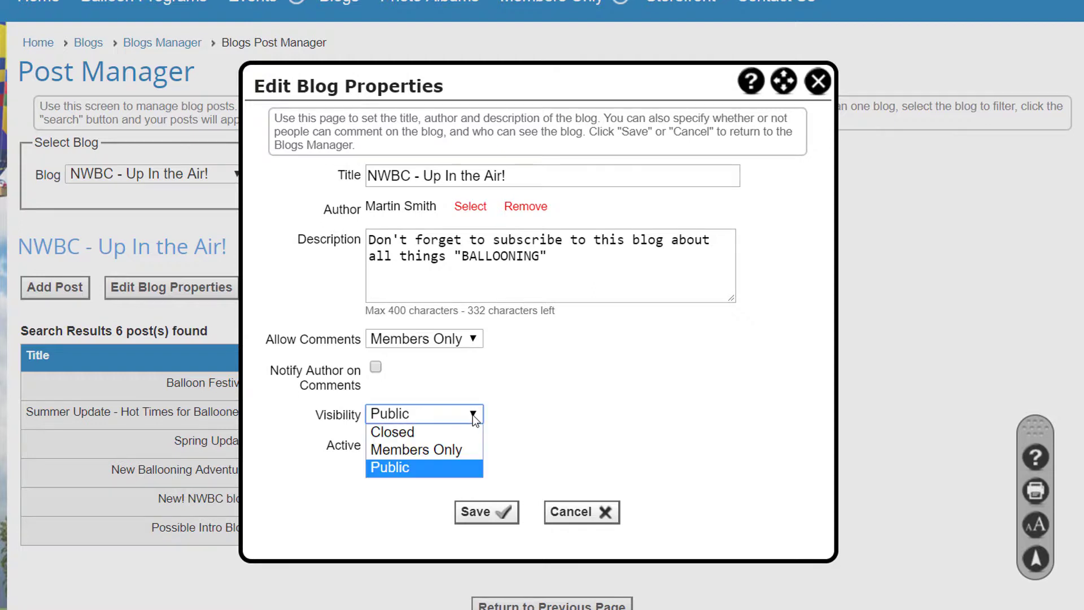
{"action": "left_click", "coordinate": [439, 467]}
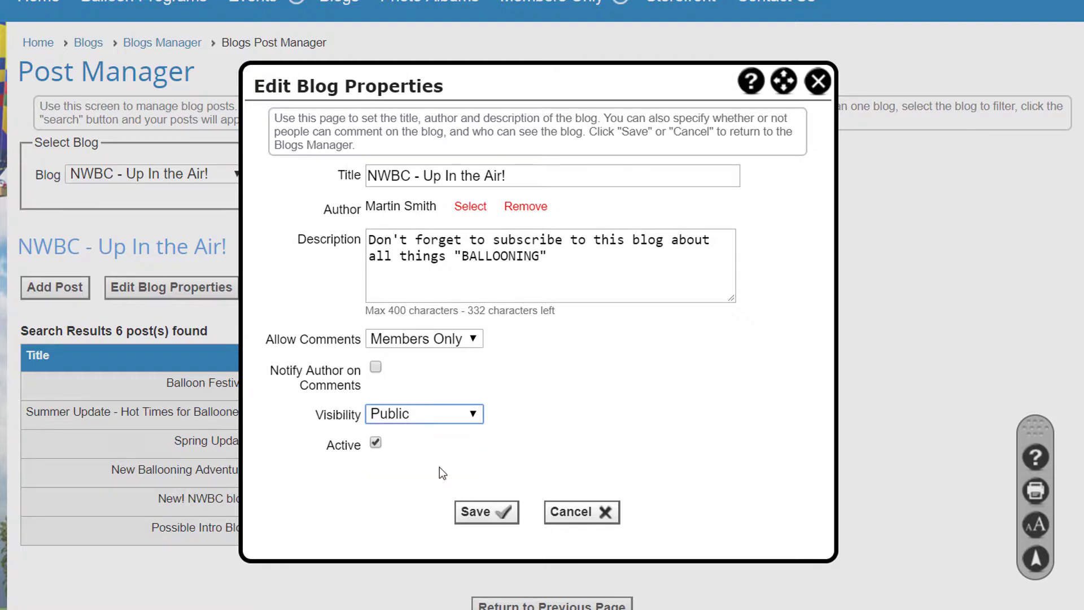
{"action": "left_click", "coordinate": [473, 415]}
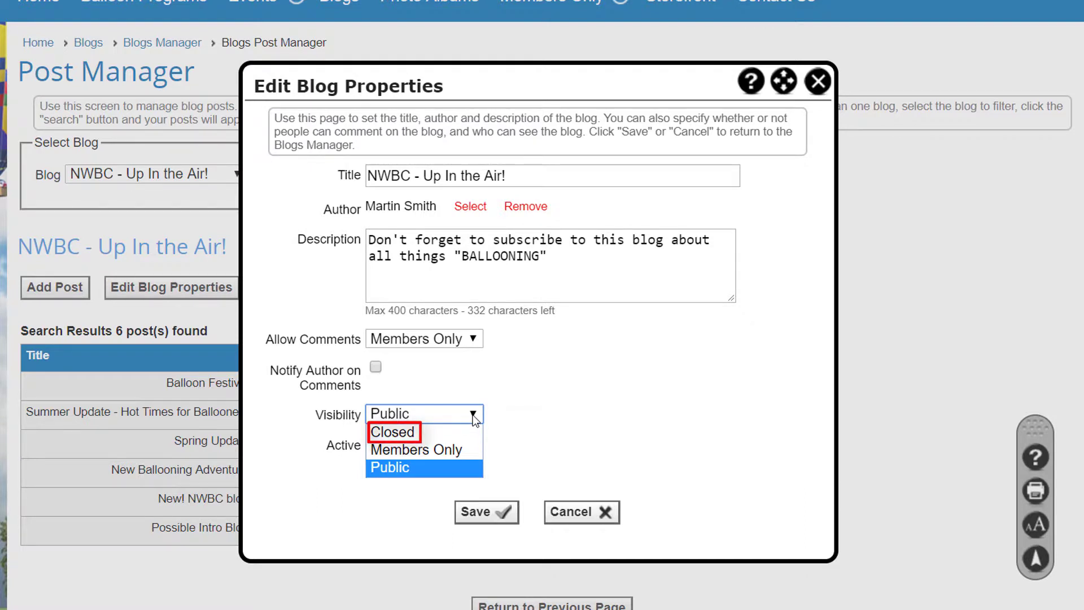
{"action": "left_click", "coordinate": [380, 442]}
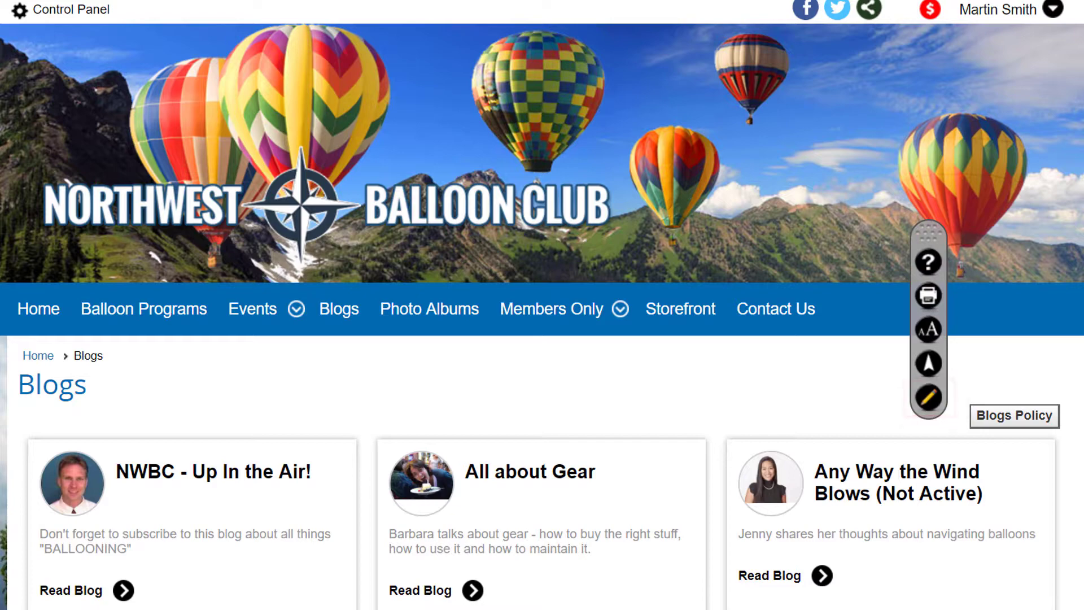
Step: Go to the Control Panel and bring up the Blogs Manager listing the club's four blogs
{"action": "left_click", "coordinate": [80, 19]}
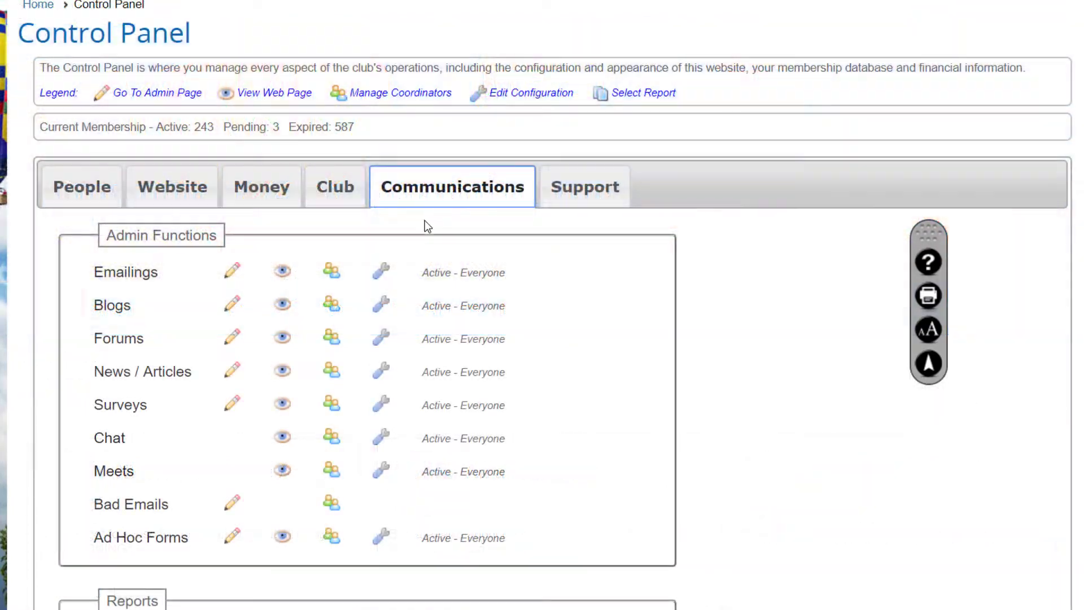
{"action": "left_click", "coordinate": [111, 307]}
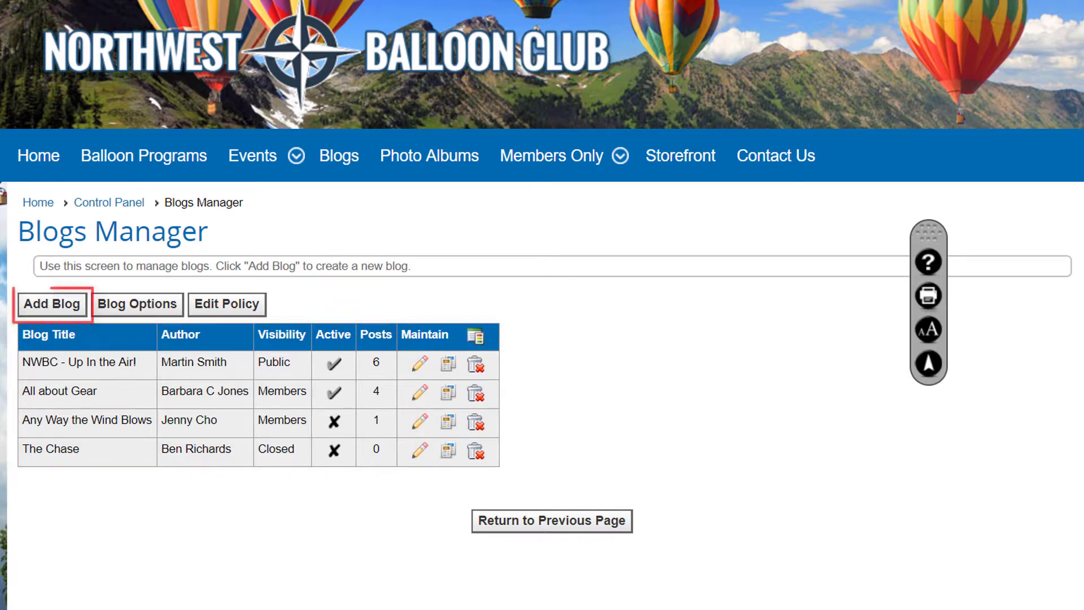
Step: Add a blog titled 'The Safety Zone' with a member author, comments allowed and Public visibility, and save it
{"action": "type", "text": "The"}
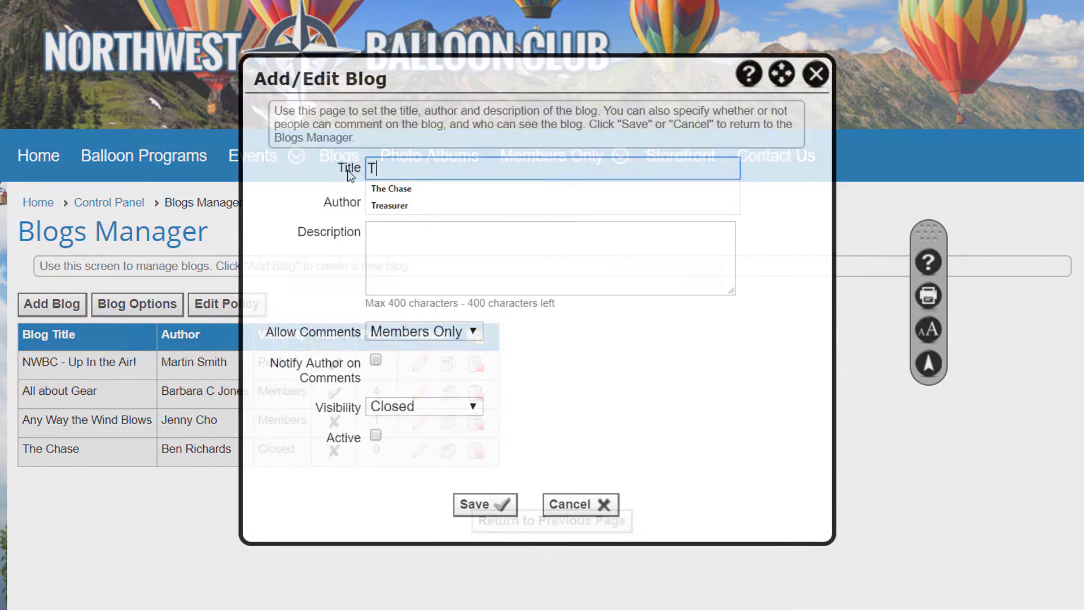
{"action": "type", "text": " Safety Zone"}
{"action": "left_click", "coordinate": [405, 206]}
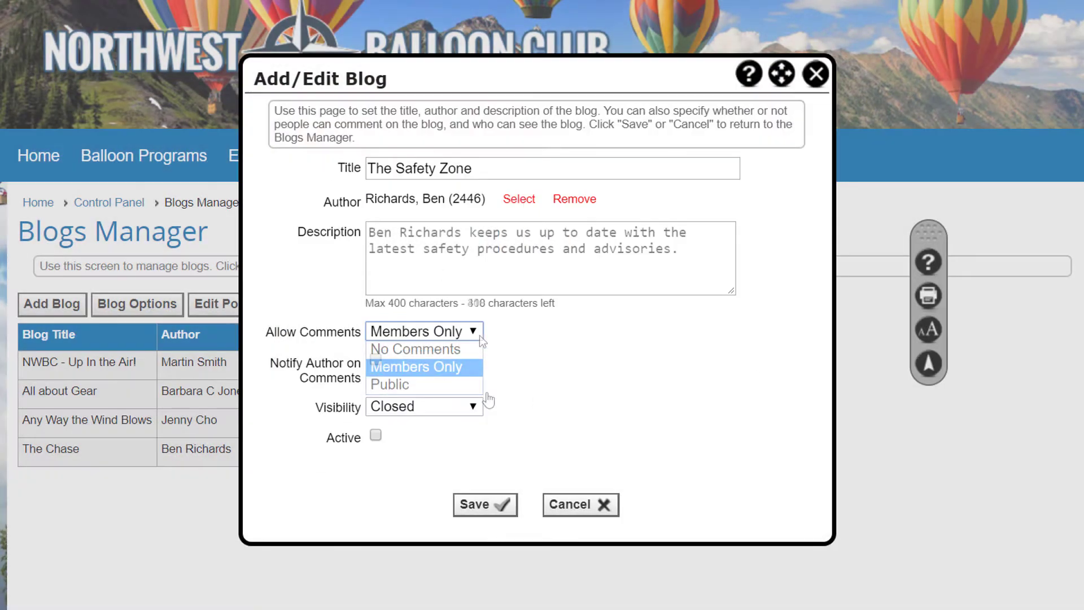
{"action": "left_click", "coordinate": [479, 334]}
{"action": "left_click", "coordinate": [460, 406]}
{"action": "left_click", "coordinate": [448, 455]}
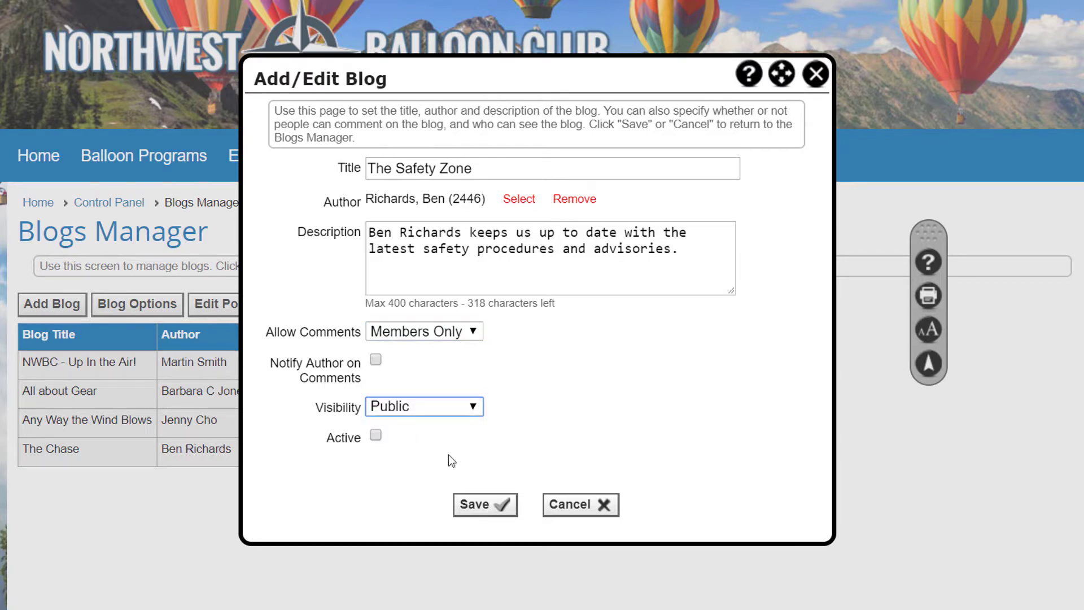
{"action": "left_click", "coordinate": [488, 508]}
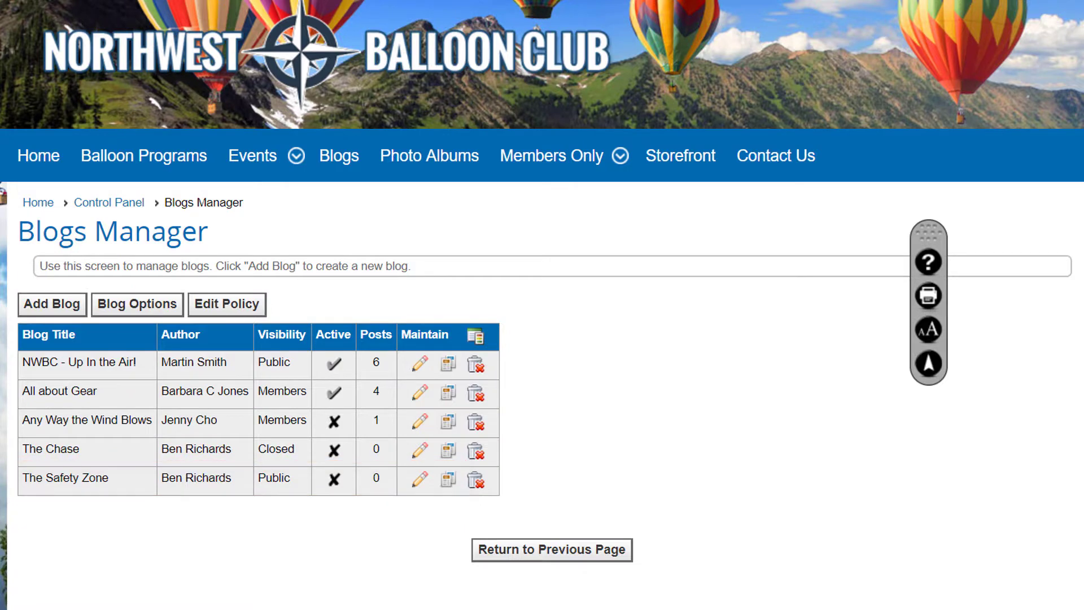
Step: Toggle Allow Non-Member Comments on and back off in Blog Options, then open the blogs policy for editing
{"action": "left_click", "coordinate": [124, 305]}
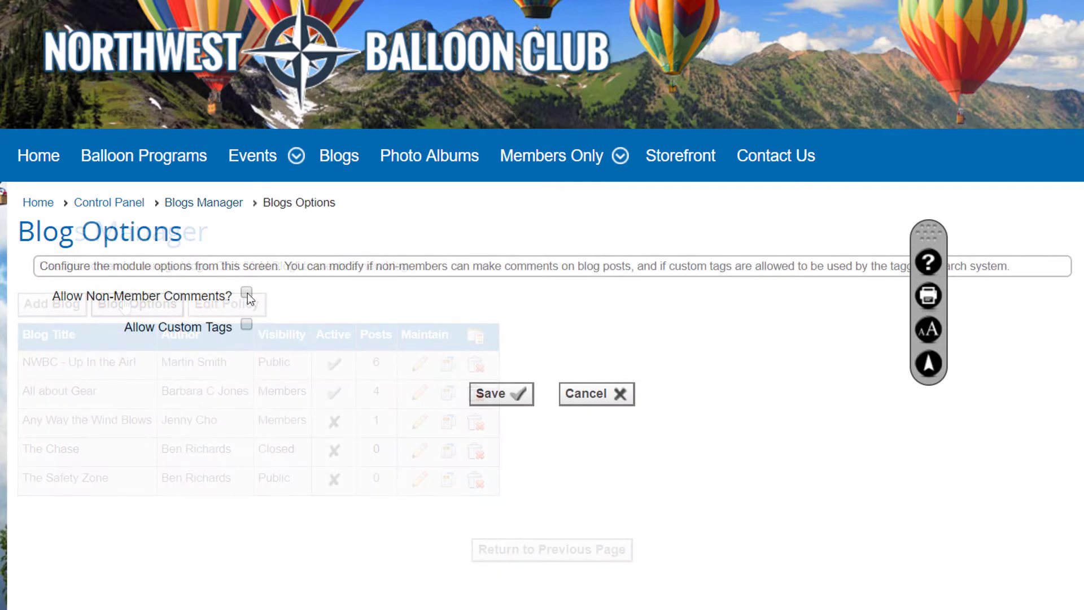
{"action": "left_click", "coordinate": [246, 293]}
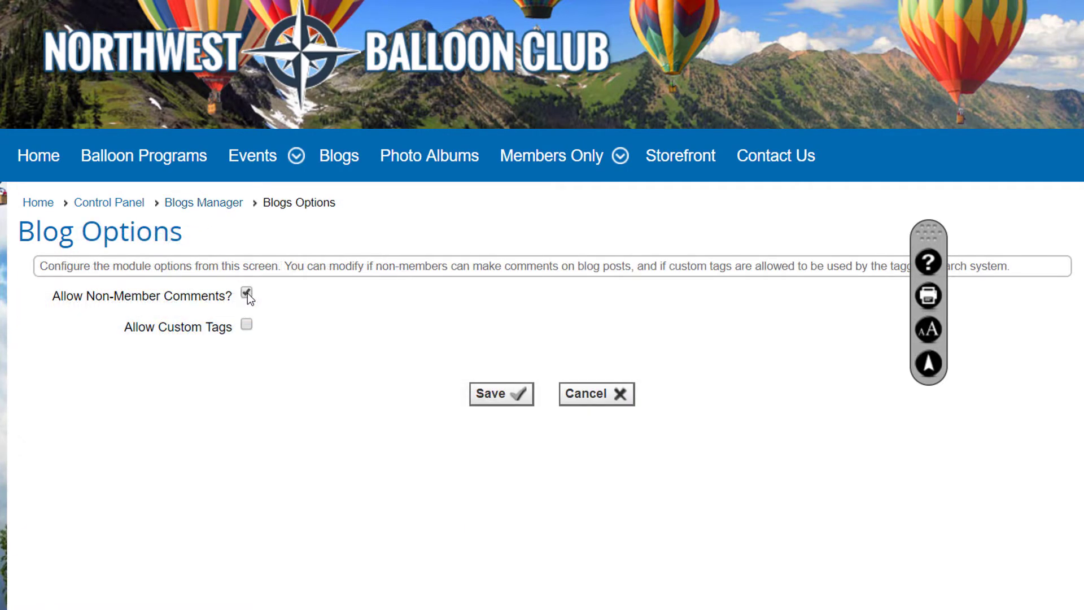
{"action": "left_click", "coordinate": [247, 293]}
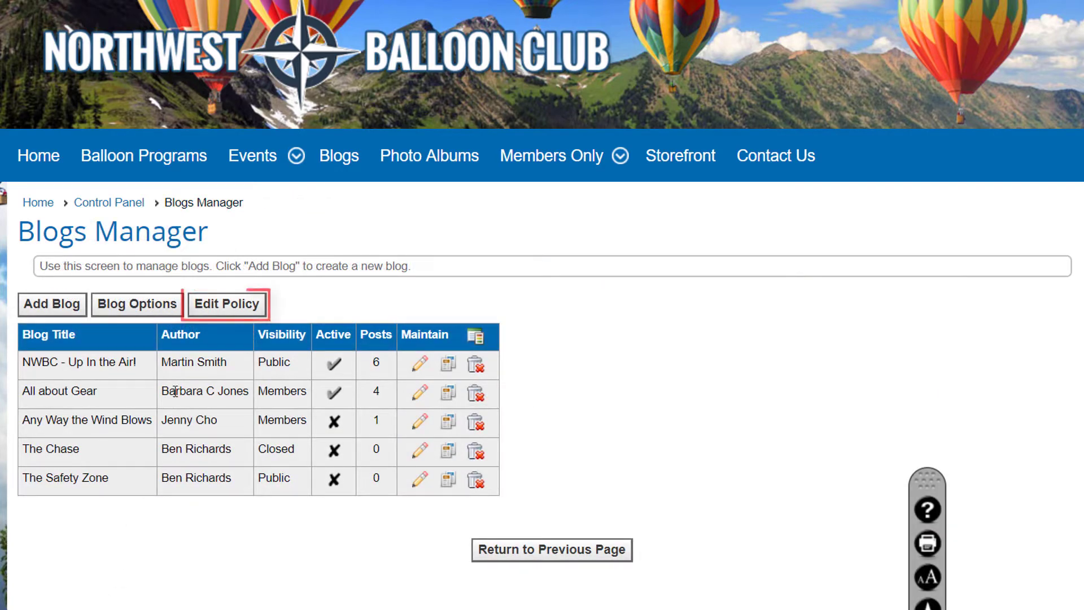
{"action": "left_click", "coordinate": [225, 306]}
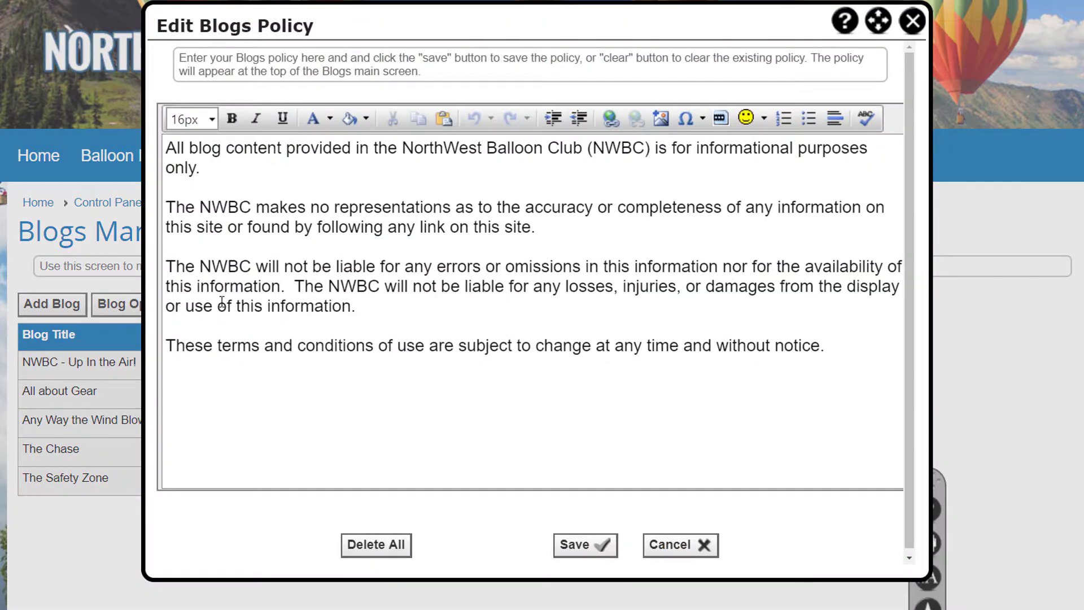